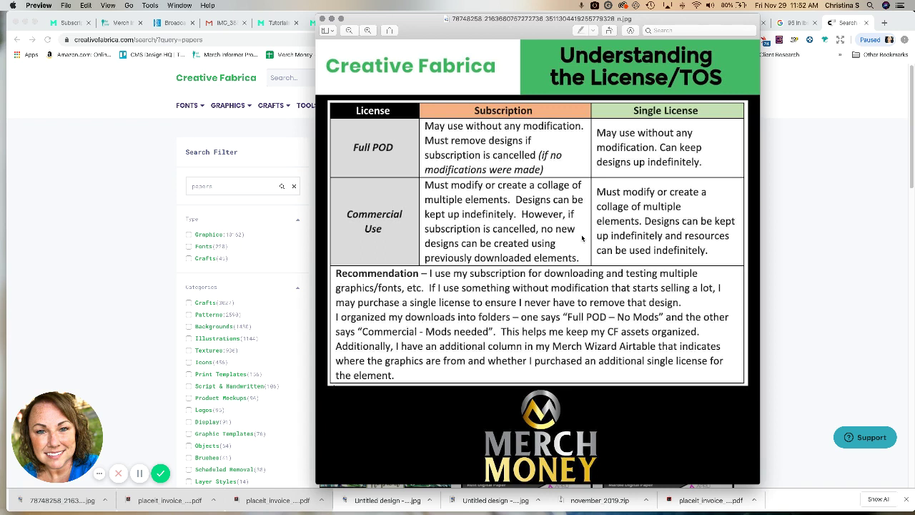
Step: Close the license chart image and open the Digital Papers Tropical Leaves product from the papers search results
{"action": "key", "text": "super+w"}
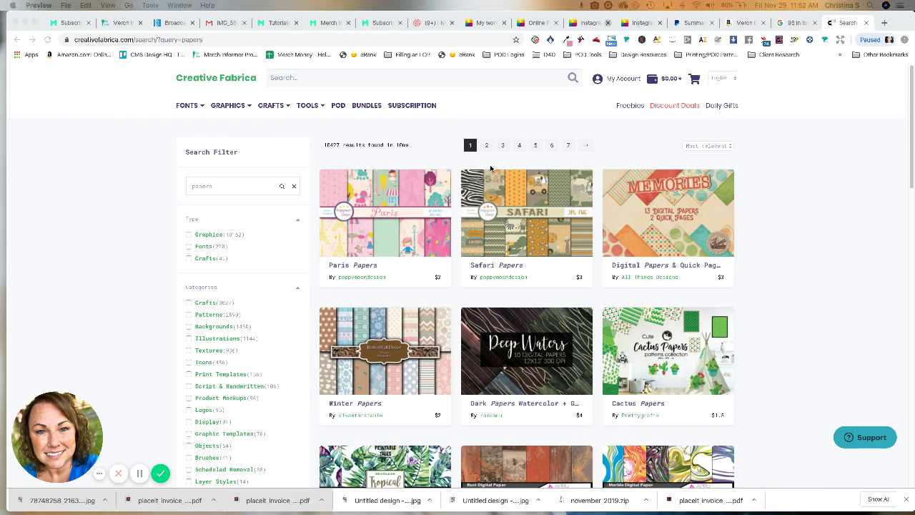
{"action": "left_click", "coordinate": [347, 84]}
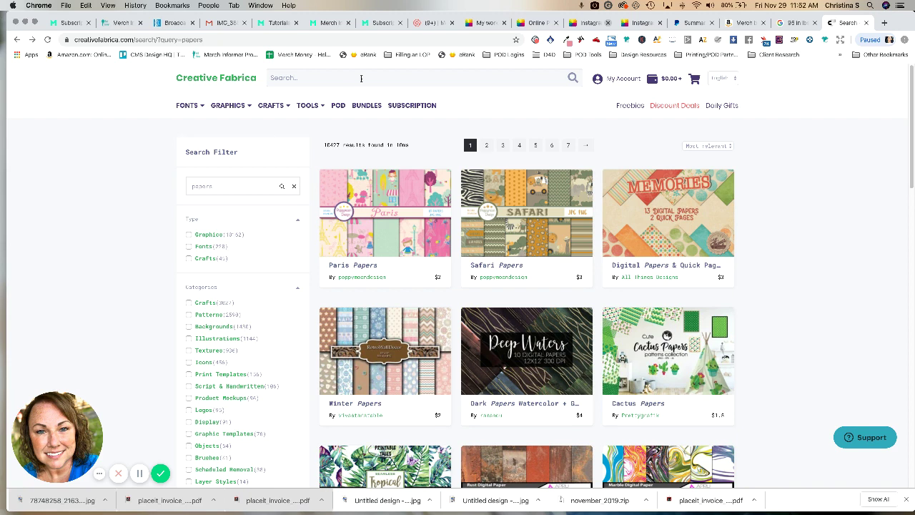
{"action": "left_click", "coordinate": [361, 78]}
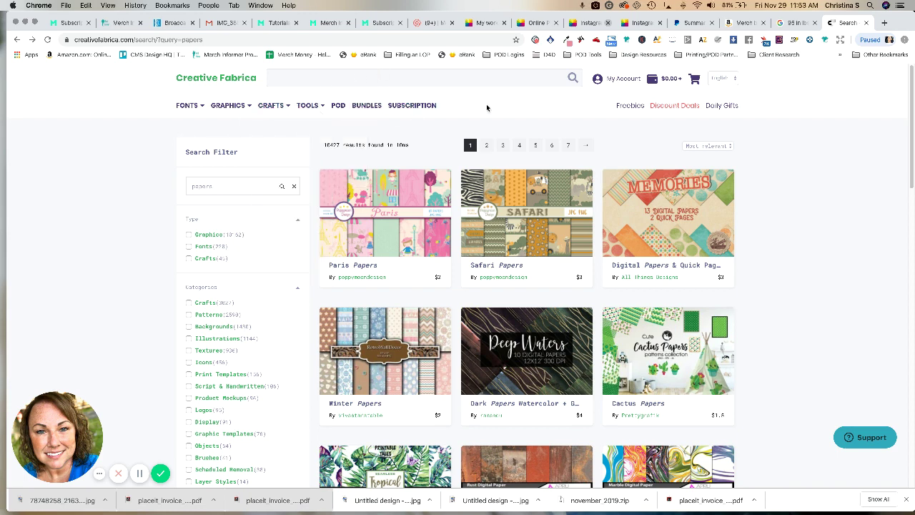
{"action": "scroll", "coordinate": [486, 107], "scroll_direction": "down", "scroll_amount": 5}
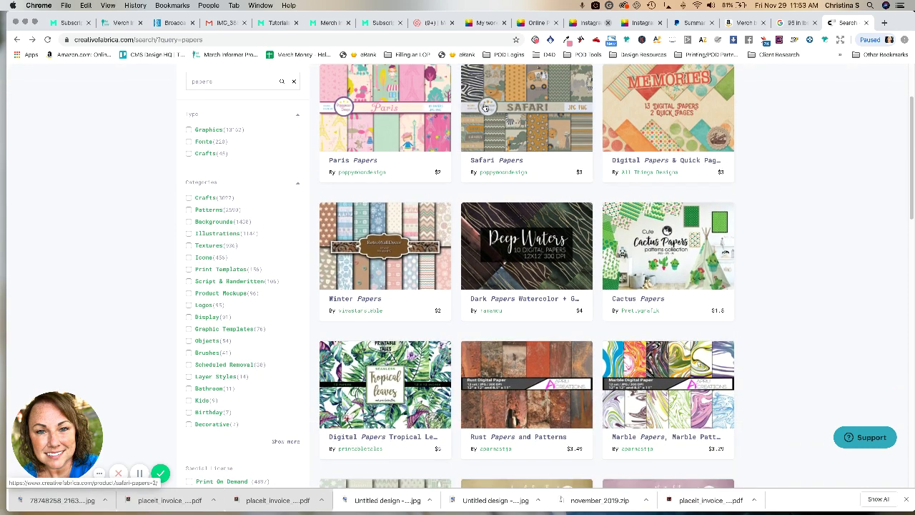
{"action": "scroll", "coordinate": [485, 107], "scroll_direction": "down", "scroll_amount": 2}
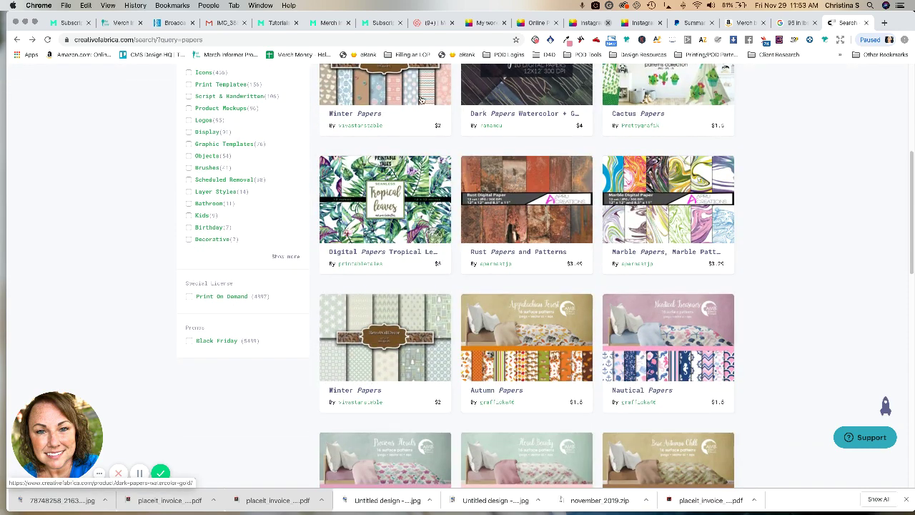
{"action": "left_click", "coordinate": [400, 253]}
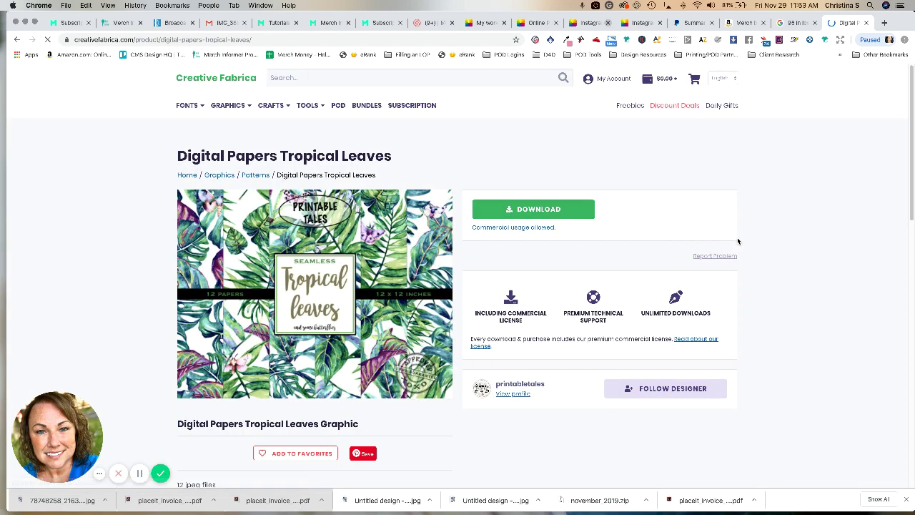
Step: Check the file format and pixel dimensions in the Tropical Leaves description and open the printabletales designer profile
{"action": "scroll", "coordinate": [737, 239], "scroll_direction": "down", "scroll_amount": 4}
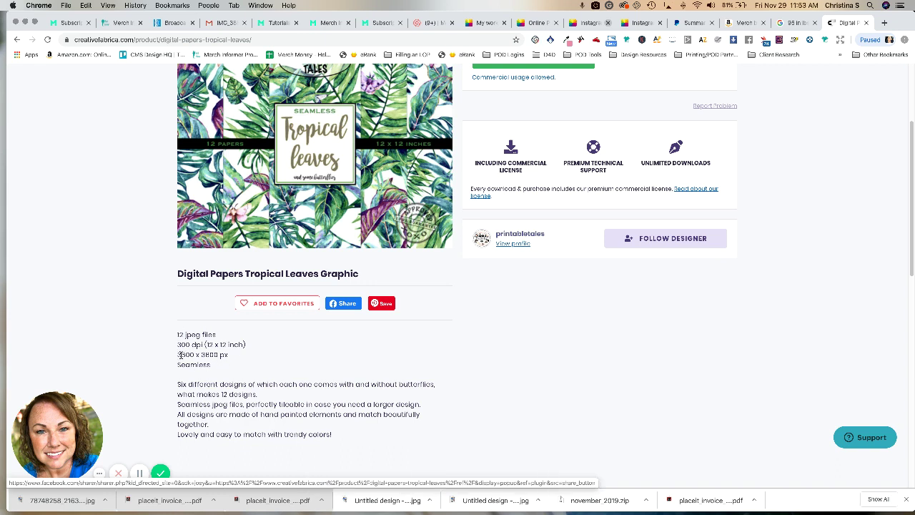
{"action": "left_click_drag", "start_coordinate": [177, 354], "coordinate": [255, 357]}
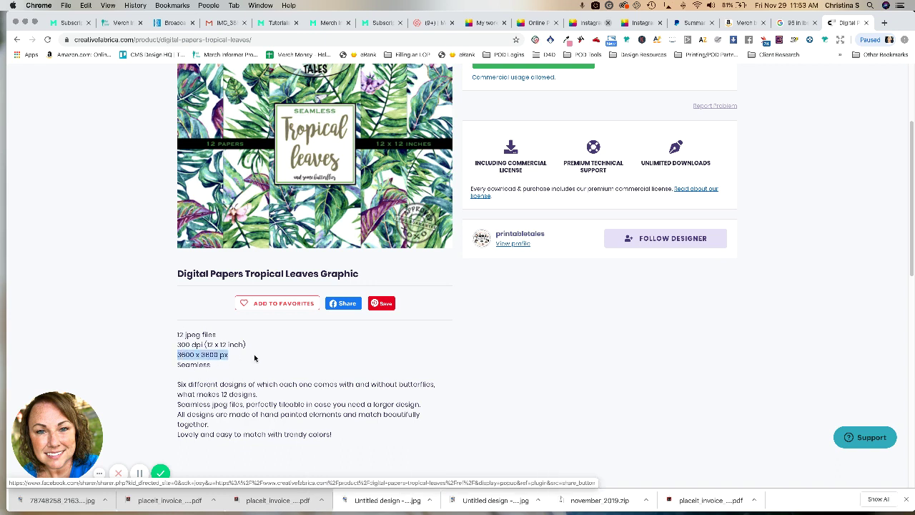
{"action": "scroll", "coordinate": [463, 352], "scroll_direction": "down", "scroll_amount": 1}
{"action": "scroll", "coordinate": [463, 352], "scroll_direction": "down", "scroll_amount": 4}
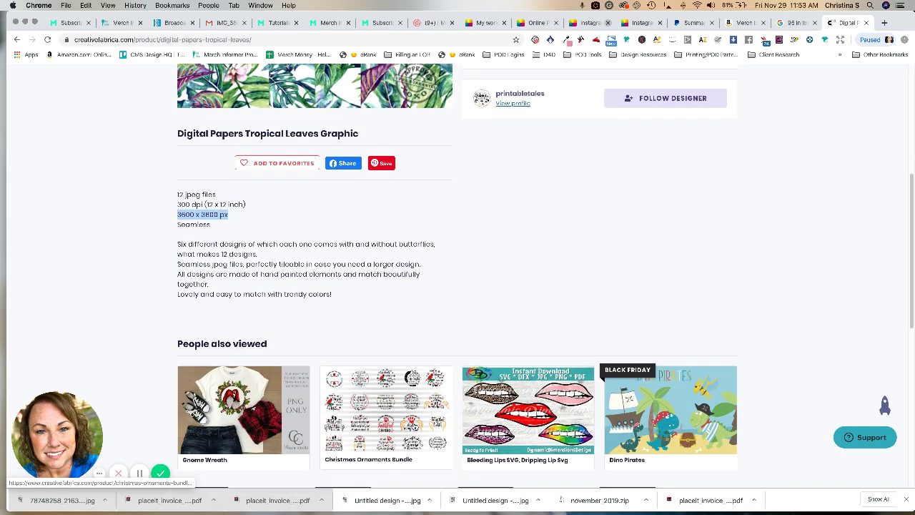
{"action": "scroll", "coordinate": [521, 270], "scroll_direction": "up", "scroll_amount": 4}
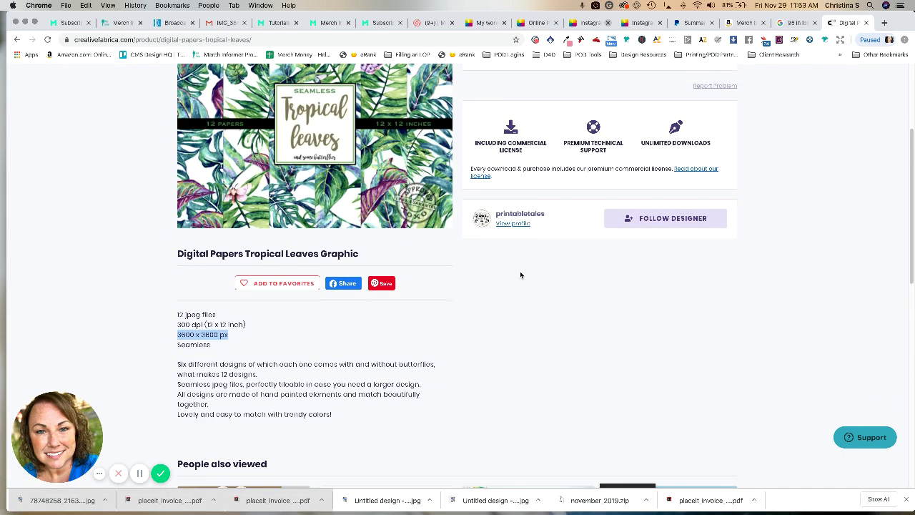
{"action": "left_click", "coordinate": [523, 226]}
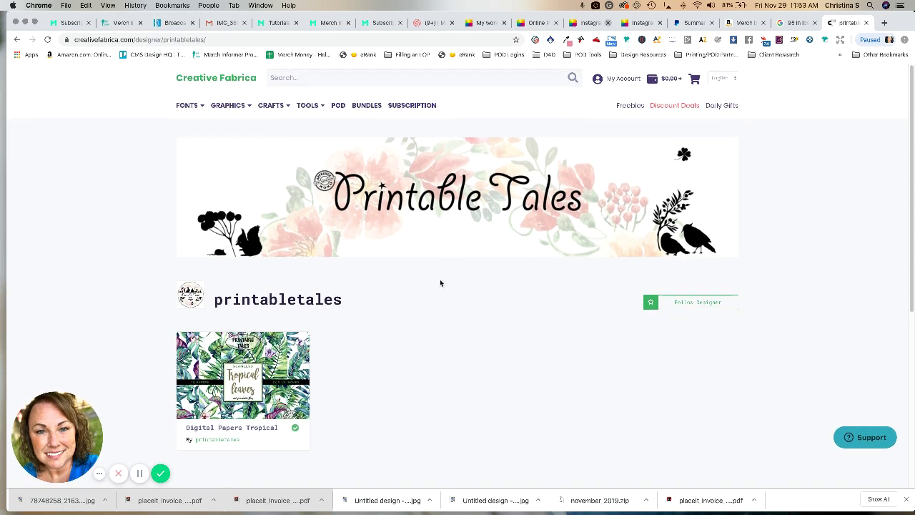
Step: Search the site for "christmas scene"
{"action": "mouse_move", "coordinate": [224, 111]}
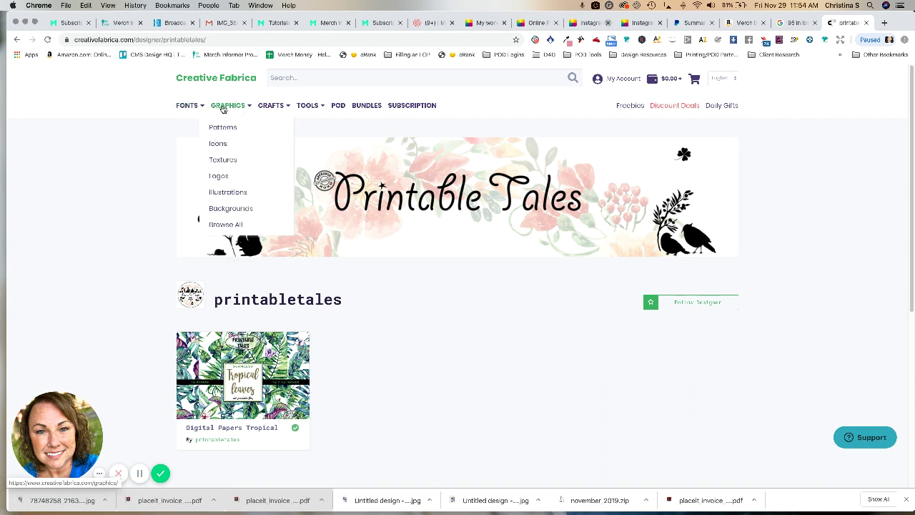
{"action": "left_click", "coordinate": [301, 77]}
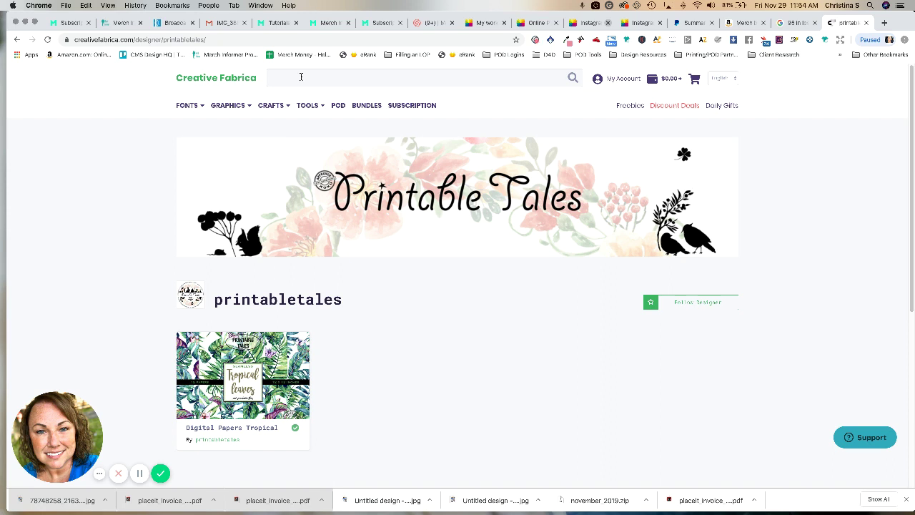
{"action": "type", "text": "christmas"}
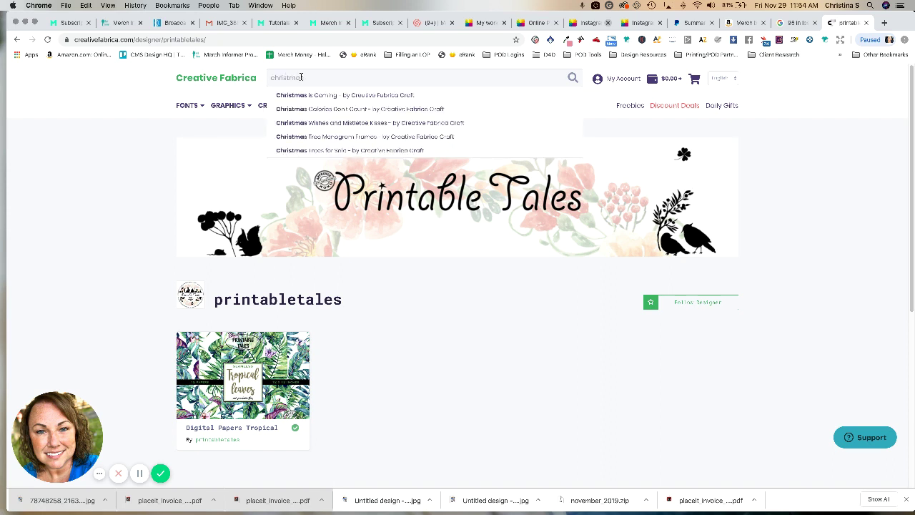
{"action": "type", "text": " scene"}
{"action": "key", "text": "Return"}
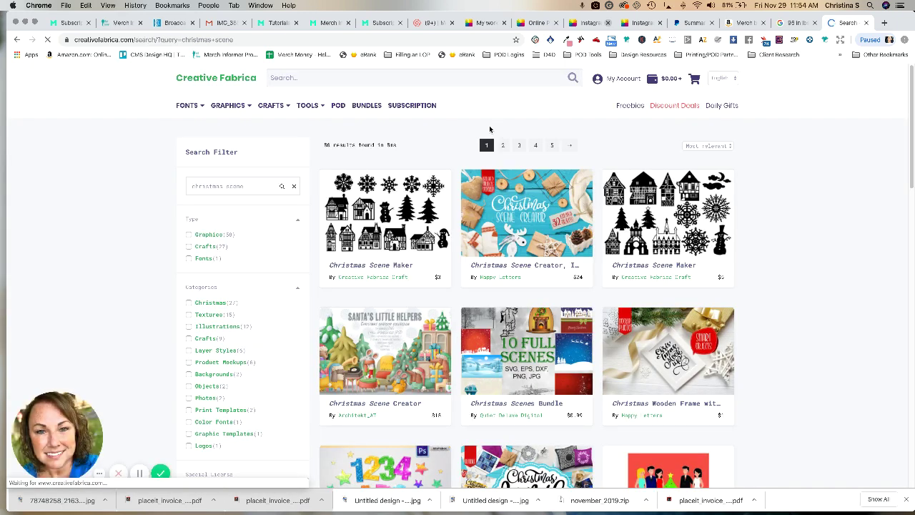
Step: Look through the first page of christmas scene results for usable scene graphics
{"action": "scroll", "coordinate": [489, 130], "scroll_direction": "down", "scroll_amount": 3}
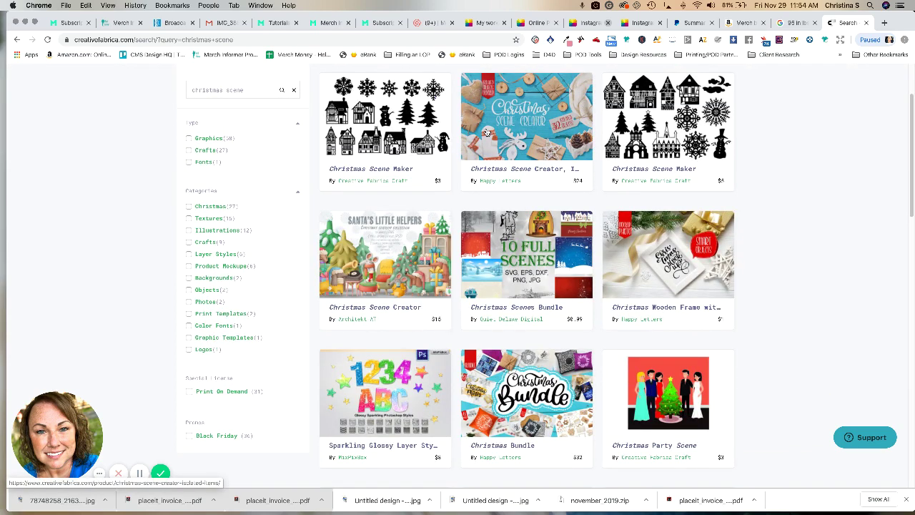
{"action": "scroll", "coordinate": [486, 132], "scroll_direction": "down", "scroll_amount": 7}
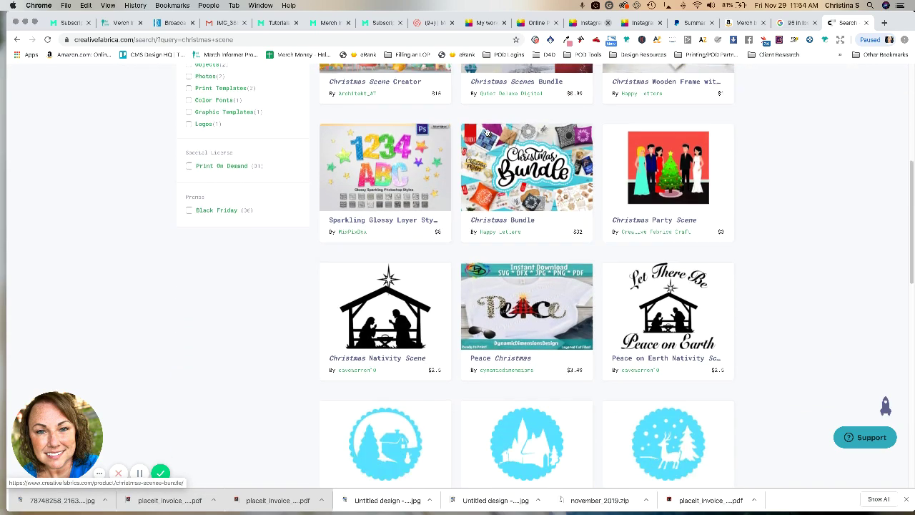
{"action": "scroll", "coordinate": [486, 132], "scroll_direction": "down", "scroll_amount": 8}
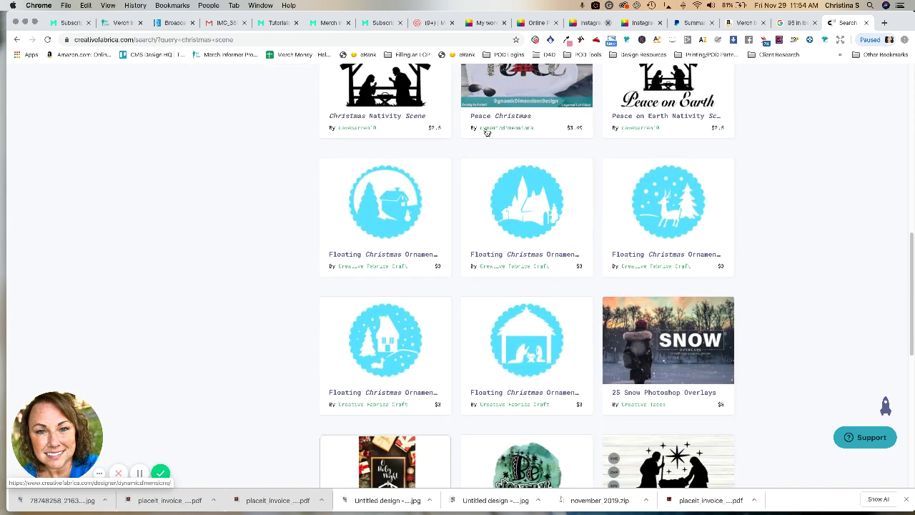
{"action": "scroll", "coordinate": [486, 132], "scroll_direction": "down", "scroll_amount": 6}
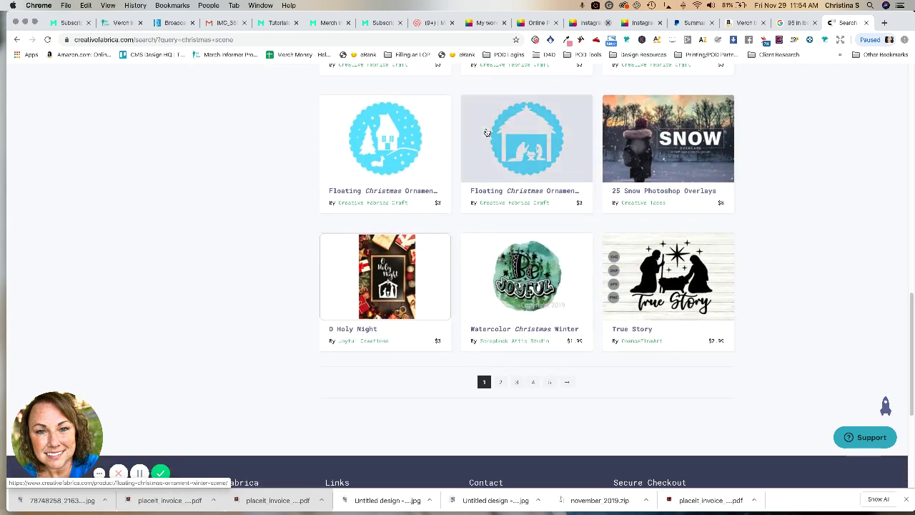
{"action": "scroll", "coordinate": [453, 137], "scroll_direction": "down", "scroll_amount": 3}
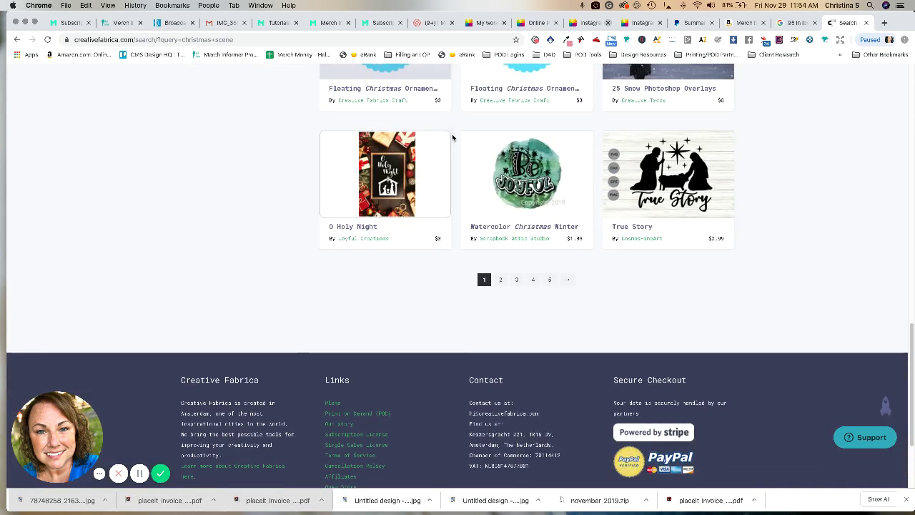
Step: Open page 2 of the christmas scene results and look through its graphics
{"action": "left_click", "coordinate": [500, 280]}
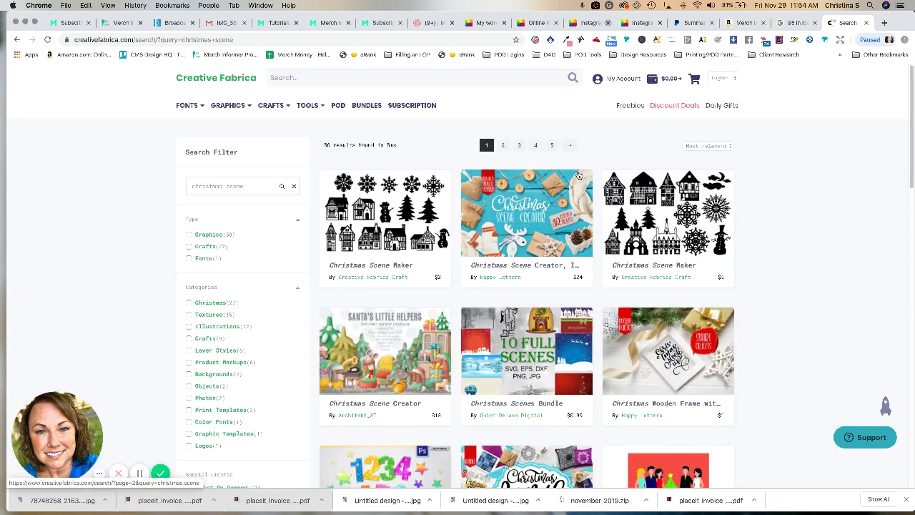
{"action": "scroll", "coordinate": [588, 153], "scroll_direction": "down", "scroll_amount": 4}
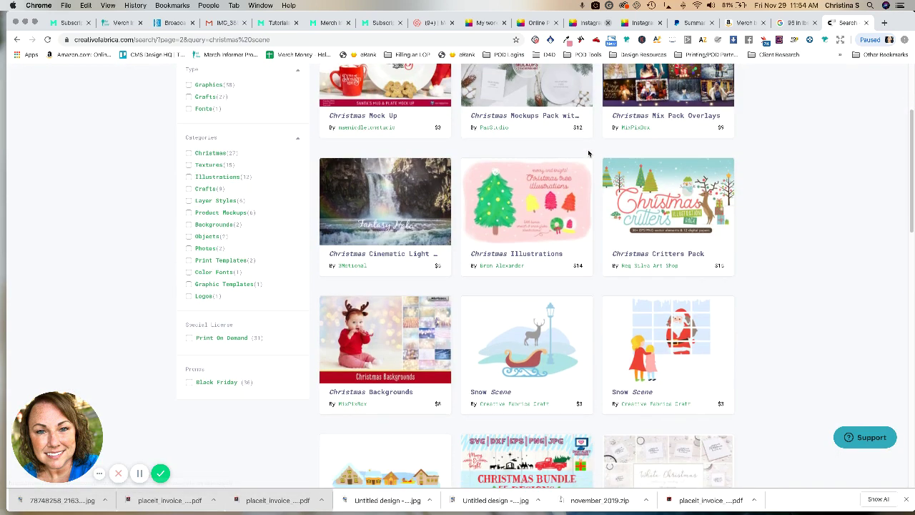
{"action": "scroll", "coordinate": [588, 153], "scroll_direction": "down", "scroll_amount": 3}
{"action": "scroll", "coordinate": [588, 153], "scroll_direction": "down", "scroll_amount": 3}
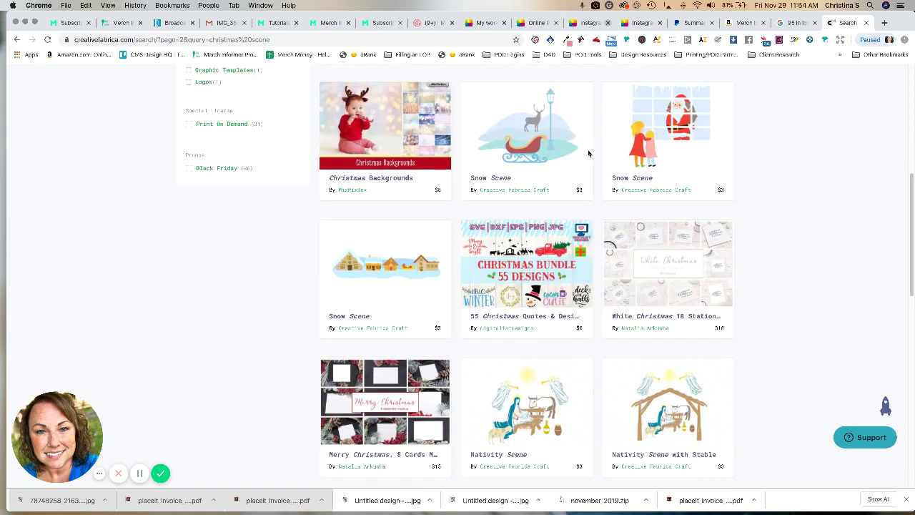
{"action": "scroll", "coordinate": [588, 153], "scroll_direction": "down", "scroll_amount": 10}
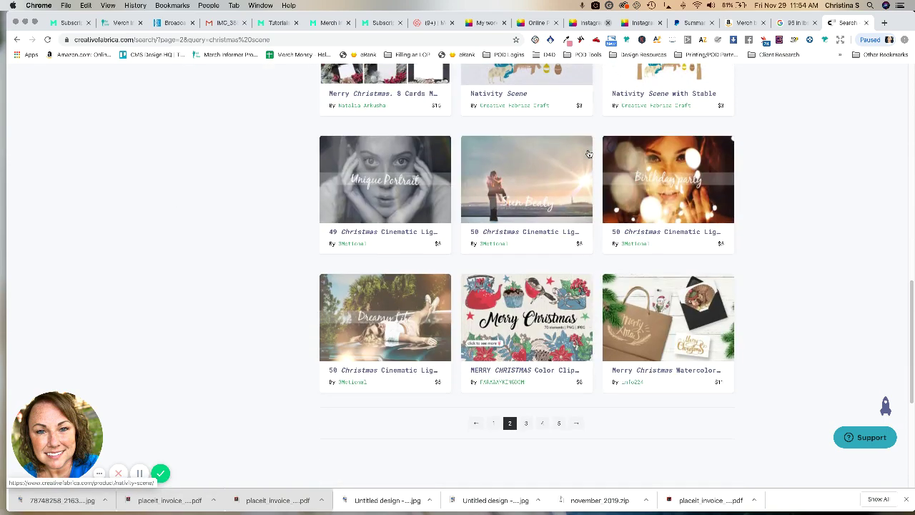
{"action": "scroll", "coordinate": [588, 153], "scroll_direction": "down", "scroll_amount": 3}
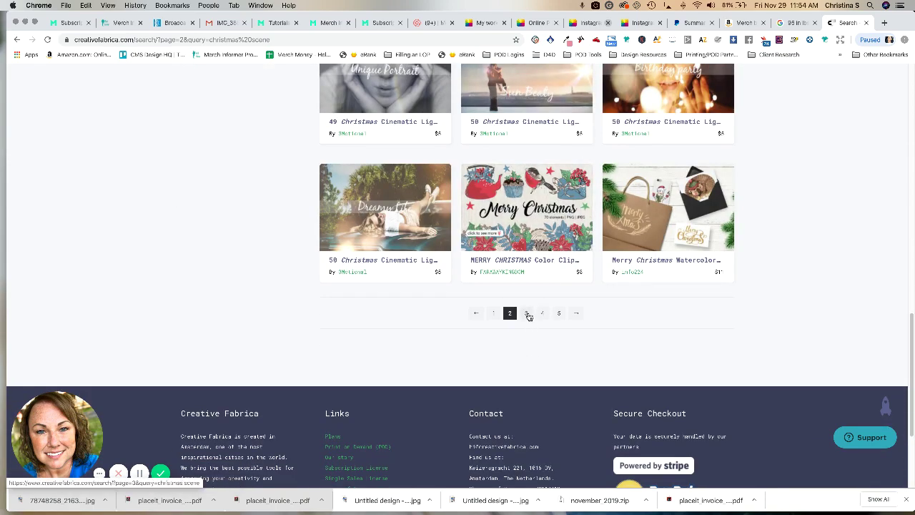
Step: Open page 3 of the christmas scene results and skim its graphics
{"action": "left_click", "coordinate": [527, 314]}
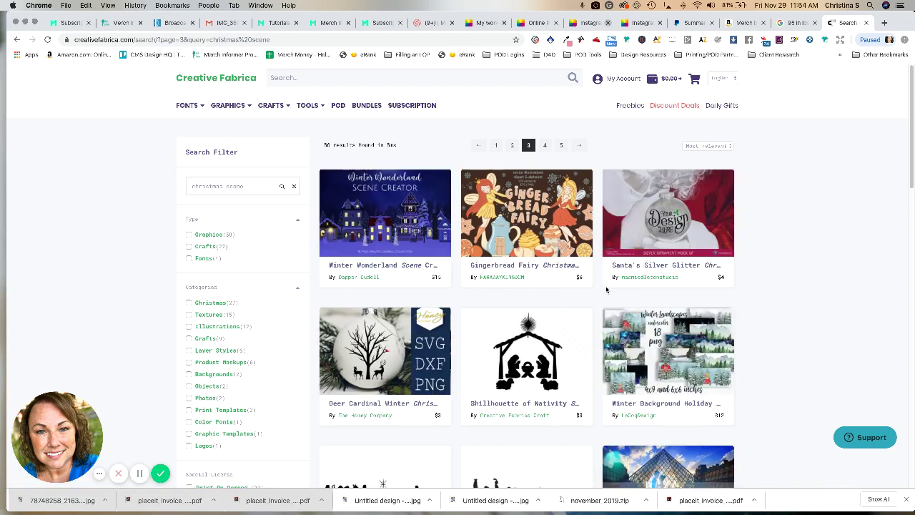
{"action": "scroll", "coordinate": [606, 289], "scroll_direction": "down", "scroll_amount": 10}
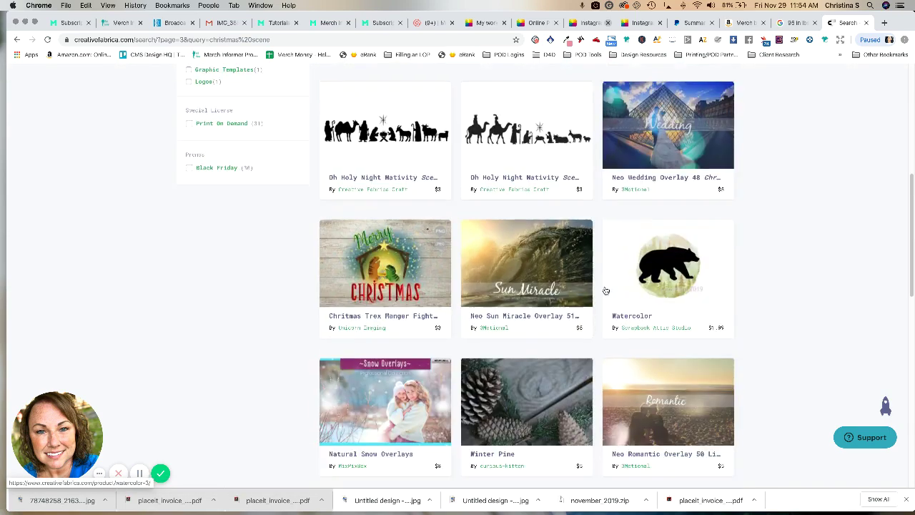
{"action": "scroll", "coordinate": [606, 289], "scroll_direction": "up", "scroll_amount": 10}
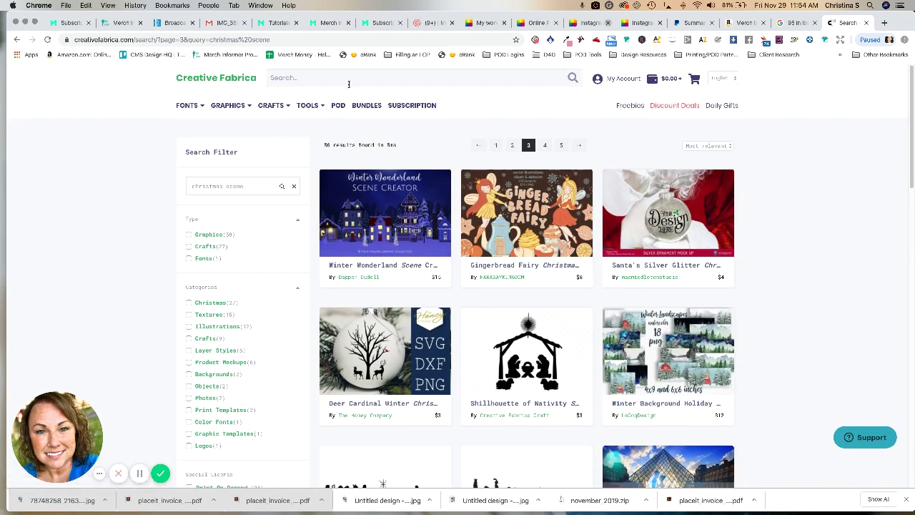
Step: Open the account's favorites list and view the Winter Background Holiday Scenes product
{"action": "left_click", "coordinate": [621, 80]}
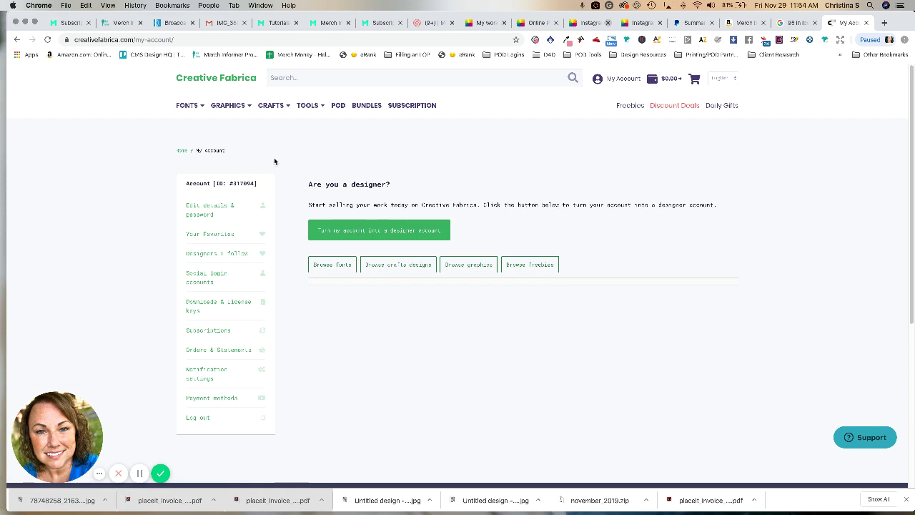
{"action": "left_click", "coordinate": [214, 234]}
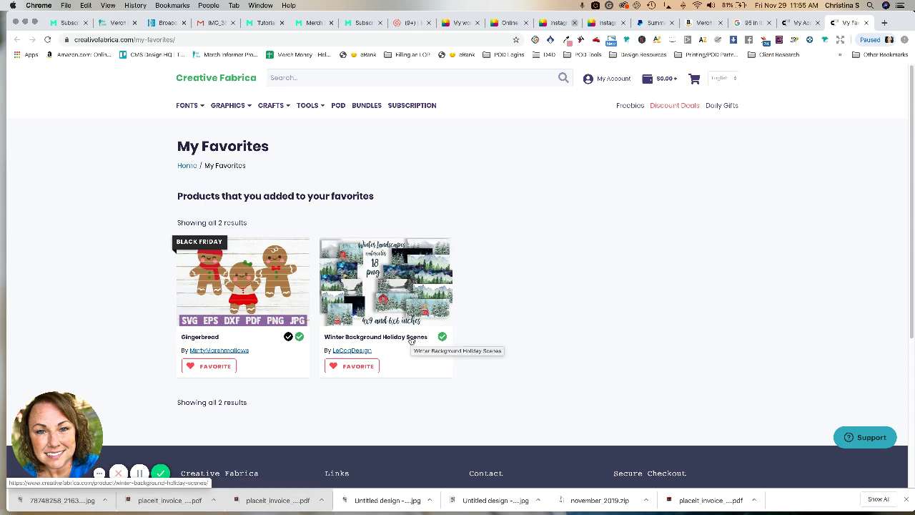
{"action": "left_click", "coordinate": [411, 339]}
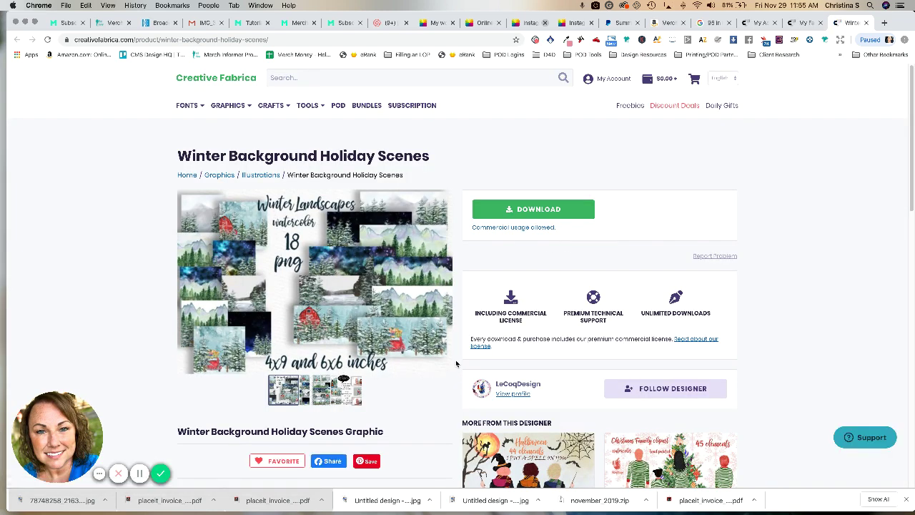
Step: Open the LeCoqDesign designer profile from the product page and browse the clipart sets offered there
{"action": "scroll", "coordinate": [386, 297], "scroll_direction": "down", "scroll_amount": 3}
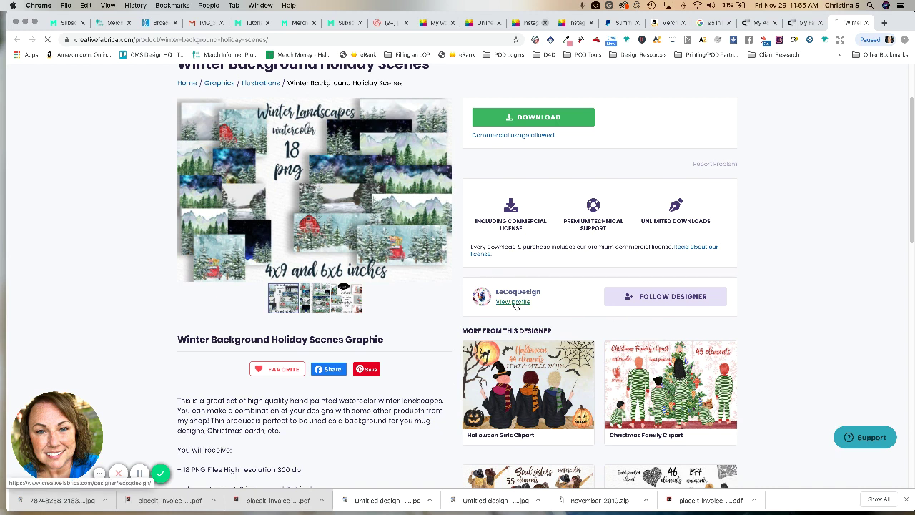
{"action": "left_click", "coordinate": [514, 301]}
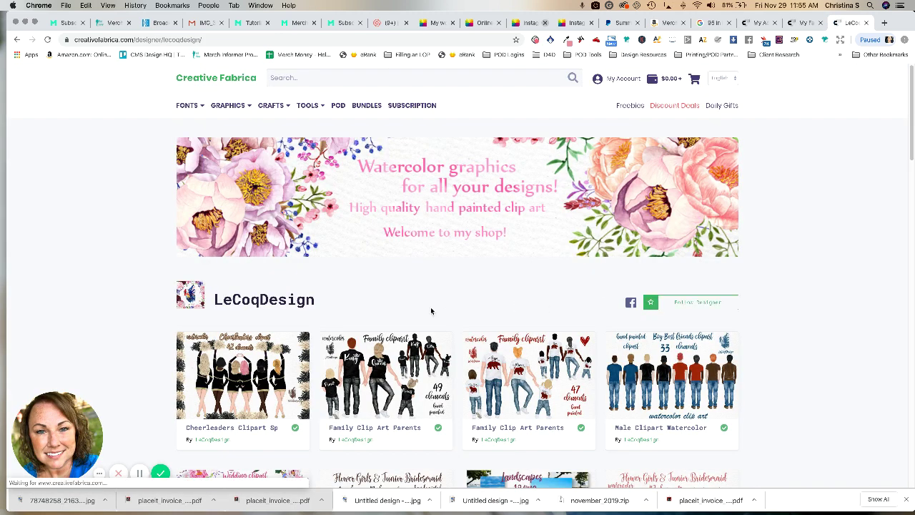
{"action": "scroll", "coordinate": [461, 310], "scroll_direction": "down", "scroll_amount": 5}
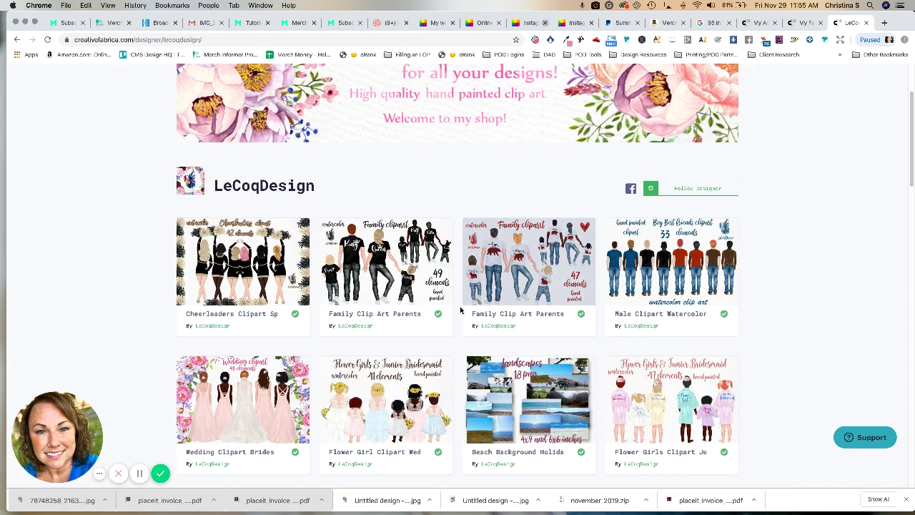
{"action": "scroll", "coordinate": [460, 309], "scroll_direction": "down", "scroll_amount": 3}
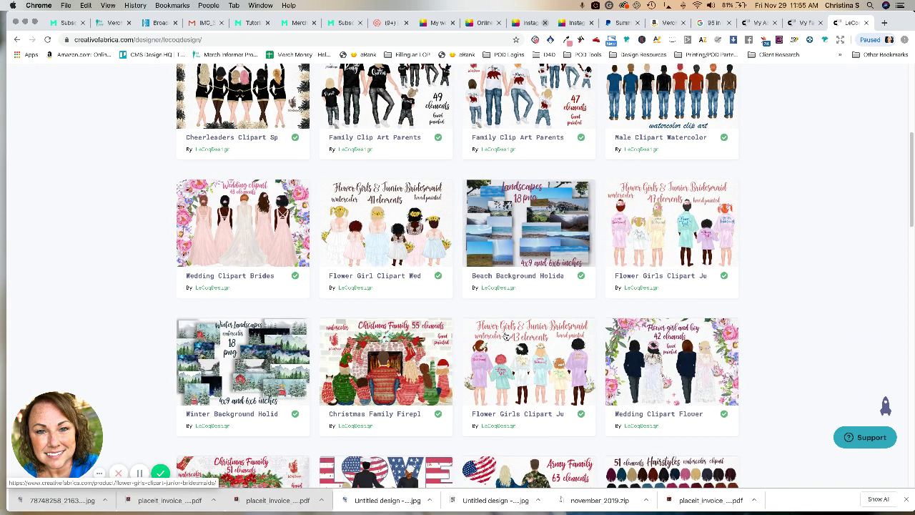
Step: Look through the remaining clipart sets on the first page of the LeCoqDesign shop and return to its banner
{"action": "scroll", "coordinate": [606, 313], "scroll_direction": "down", "scroll_amount": 4}
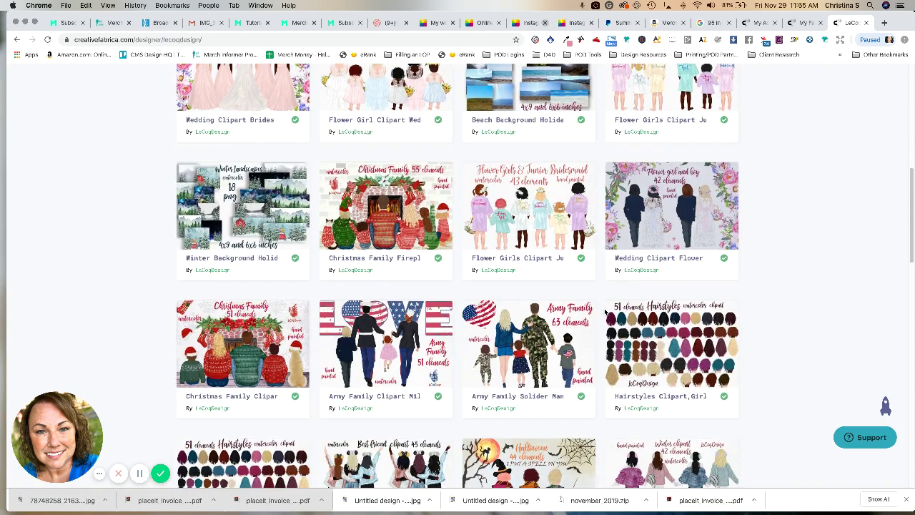
{"action": "scroll", "coordinate": [605, 312], "scroll_direction": "down", "scroll_amount": 3}
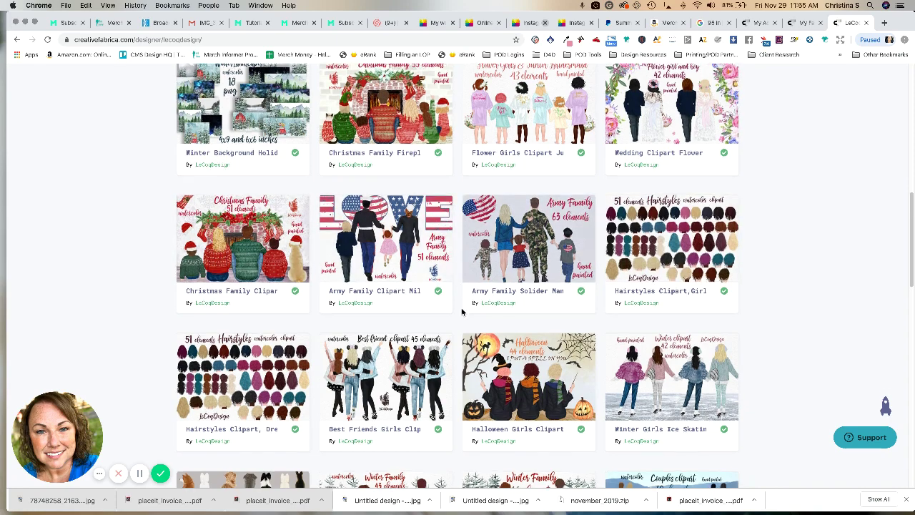
{"action": "scroll", "coordinate": [463, 312], "scroll_direction": "down", "scroll_amount": 3}
{"action": "scroll", "coordinate": [463, 313], "scroll_direction": "down", "scroll_amount": 10}
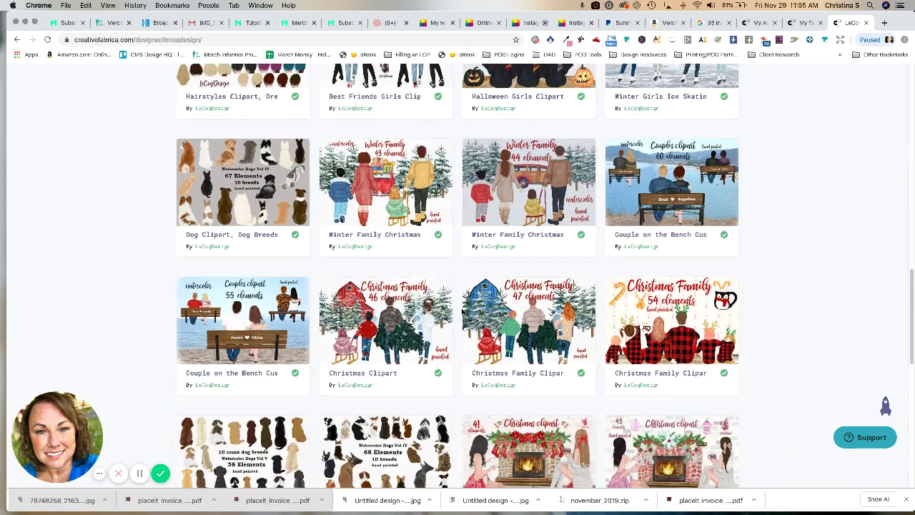
{"action": "scroll", "coordinate": [463, 312], "scroll_direction": "down", "scroll_amount": 1}
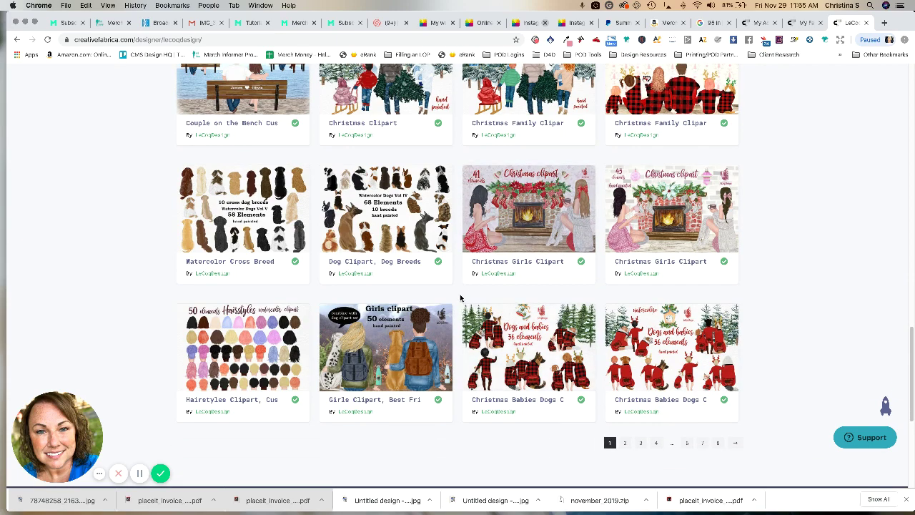
{"action": "scroll", "coordinate": [460, 298], "scroll_direction": "up", "scroll_amount": 20}
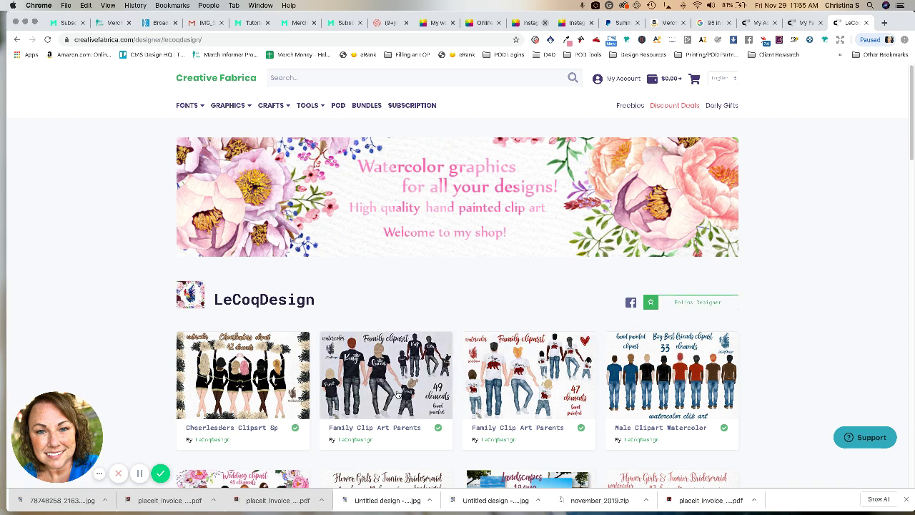
{"action": "scroll", "coordinate": [433, 282], "scroll_direction": "down", "scroll_amount": 3}
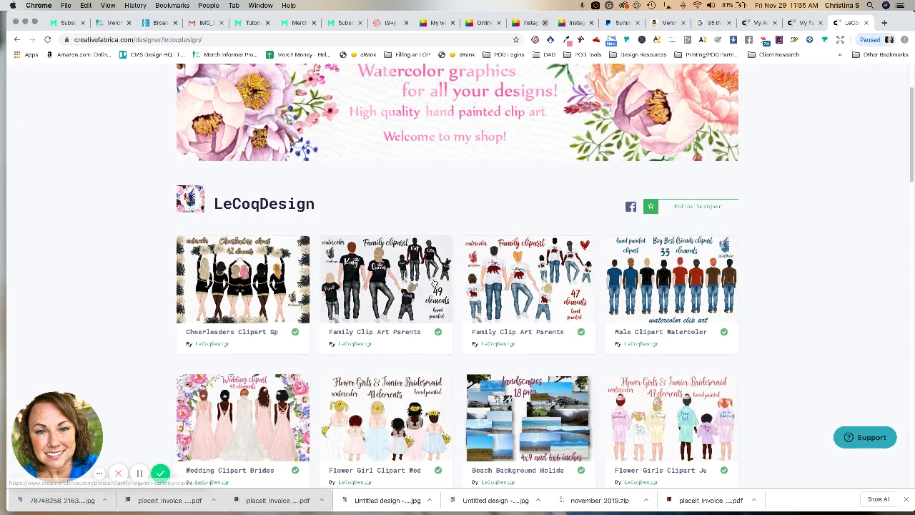
{"action": "scroll", "coordinate": [433, 284], "scroll_direction": "down", "scroll_amount": 2}
{"action": "scroll", "coordinate": [248, 112], "scroll_direction": "up", "scroll_amount": 5}
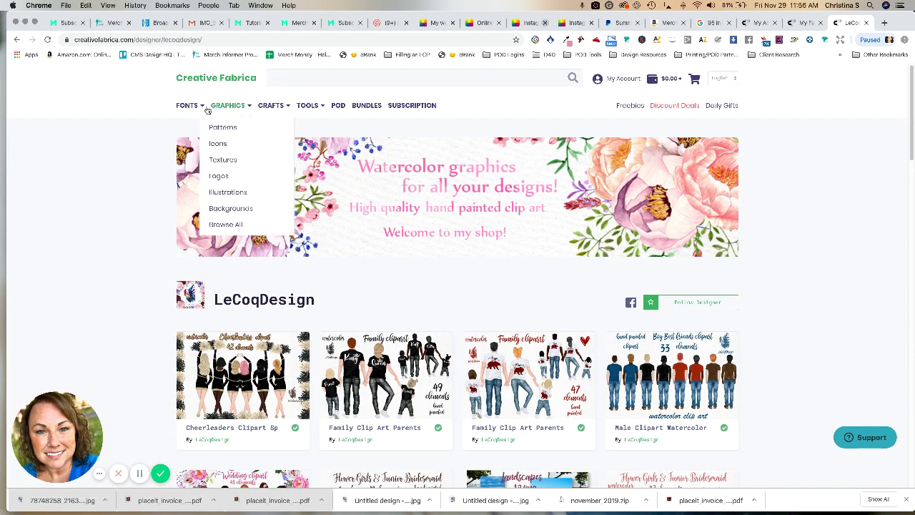
Step: Search Creative Fabrica for "retro font" and look through the first page of font results
{"action": "mouse_move", "coordinate": [203, 107]}
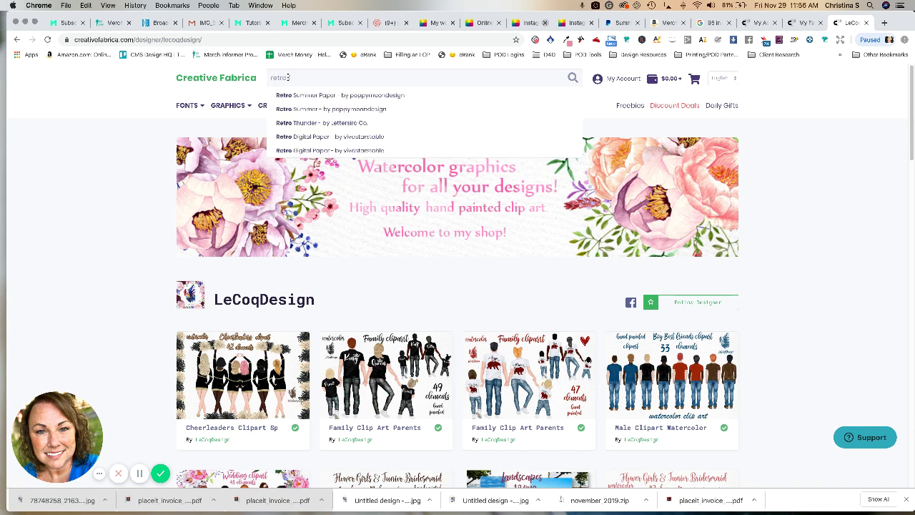
{"action": "type", "text": "font"}
{"action": "key", "text": "Return"}
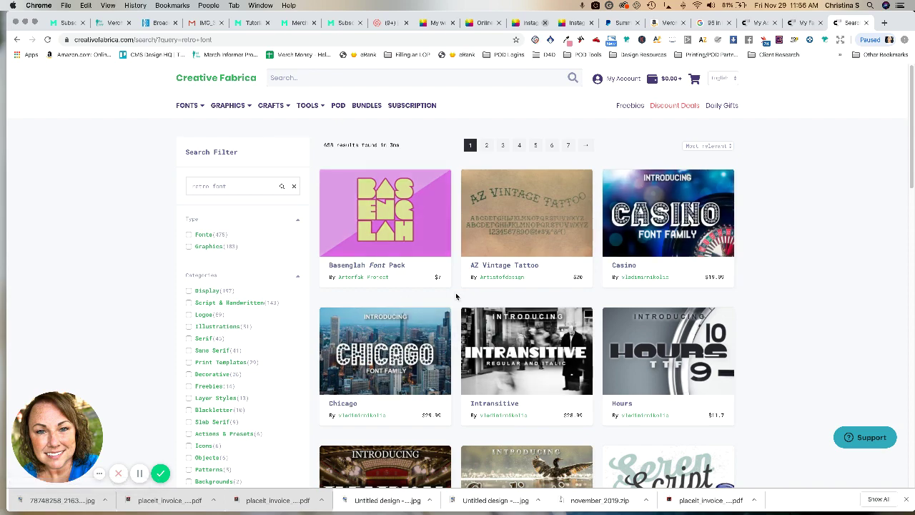
{"action": "scroll", "coordinate": [456, 296], "scroll_direction": "down", "scroll_amount": 3}
{"action": "scroll", "coordinate": [456, 296], "scroll_direction": "down", "scroll_amount": 7}
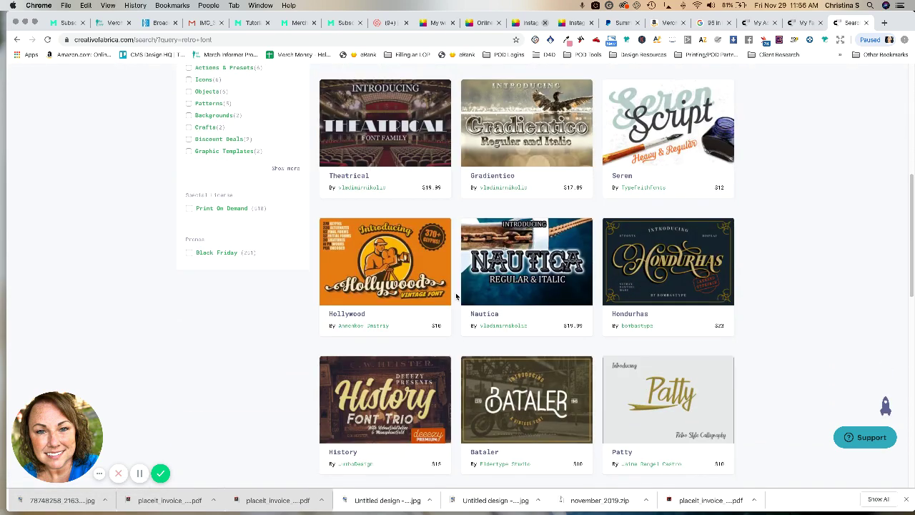
{"action": "scroll", "coordinate": [456, 296], "scroll_direction": "down", "scroll_amount": 8}
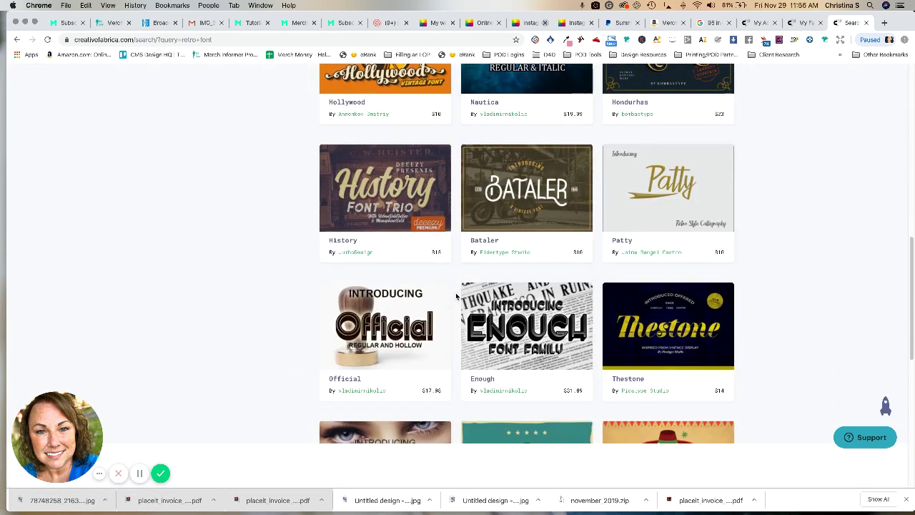
{"action": "scroll", "coordinate": [456, 296], "scroll_direction": "down", "scroll_amount": 3}
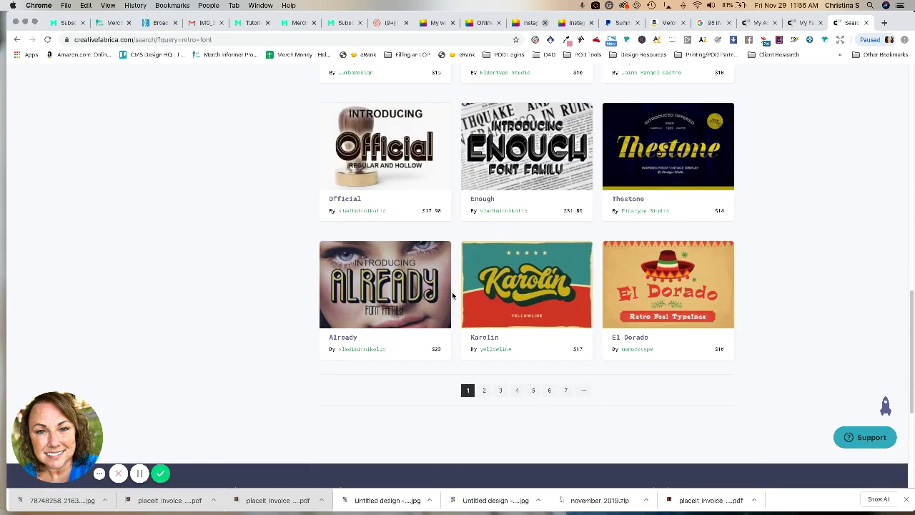
{"action": "scroll", "coordinate": [452, 295], "scroll_direction": "up", "scroll_amount": 20}
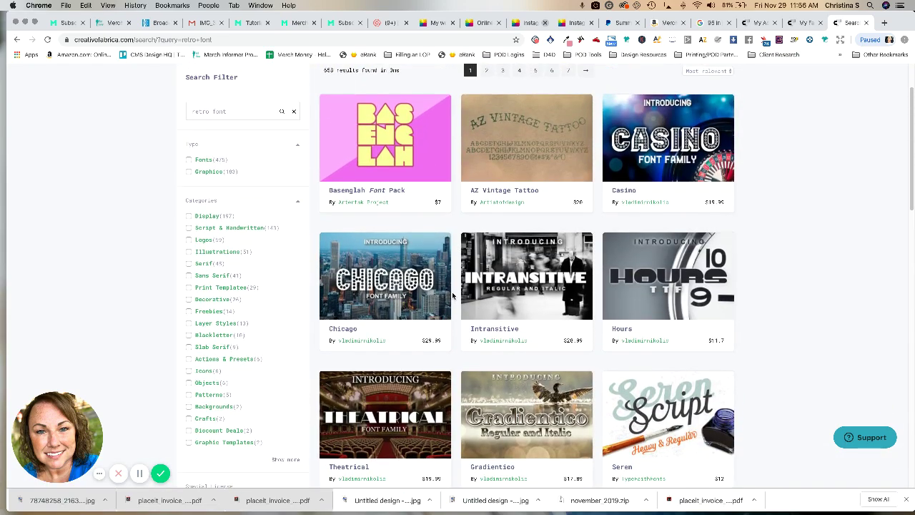
{"action": "scroll", "coordinate": [452, 295], "scroll_direction": "down", "scroll_amount": 3}
{"action": "scroll", "coordinate": [451, 295], "scroll_direction": "up", "scroll_amount": 5}
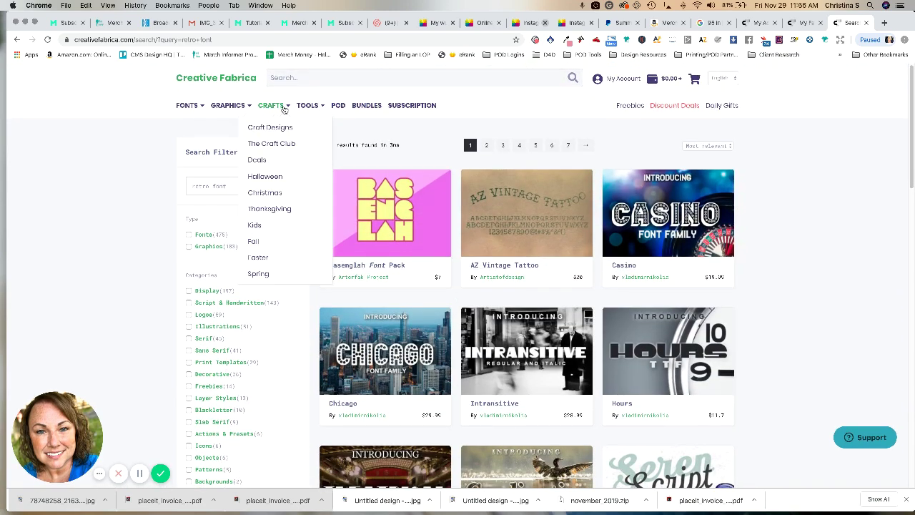
Step: Open the Fontcloud tool page and launch the Fontcloud online font manager
{"action": "mouse_move", "coordinate": [305, 109]}
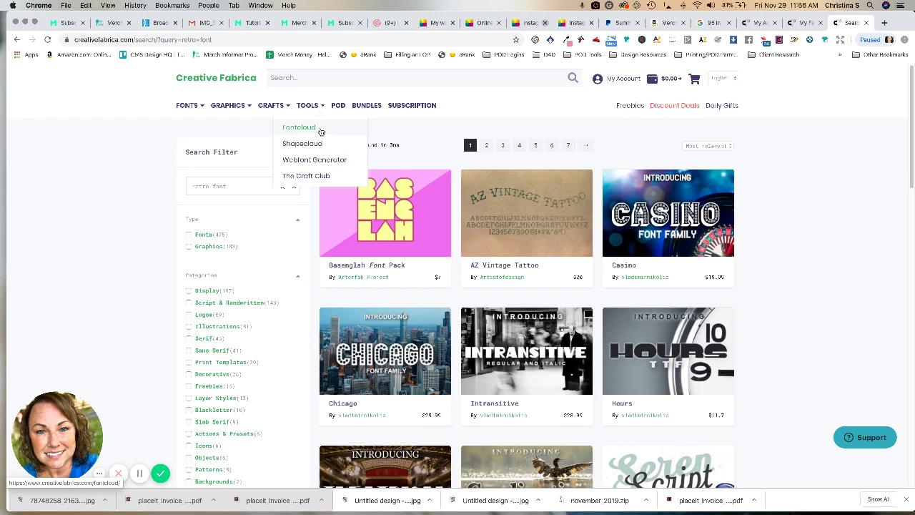
{"action": "left_click", "coordinate": [321, 128]}
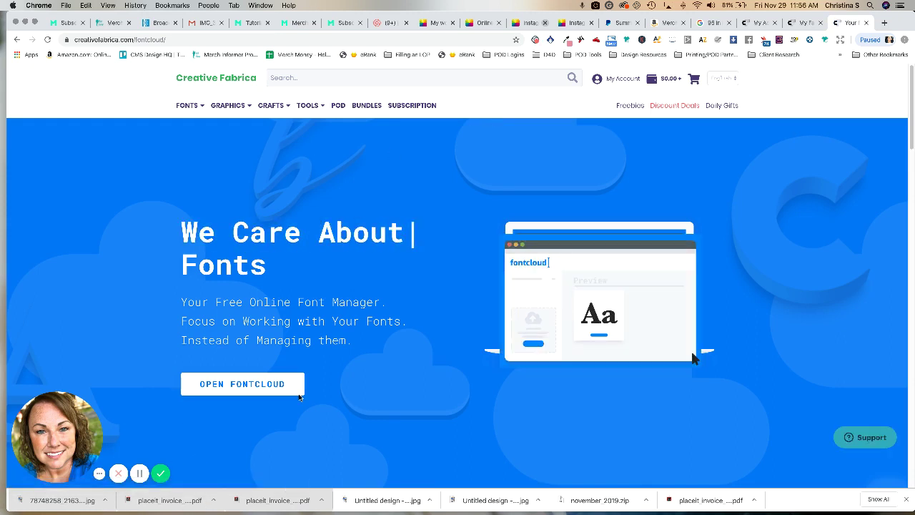
{"action": "left_click", "coordinate": [263, 382]}
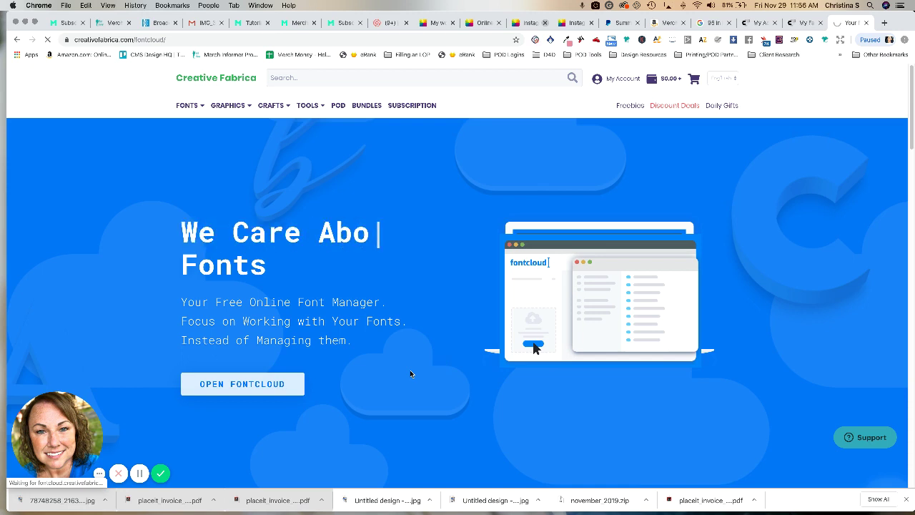
Step: From the My Favorites page, go to the Script & Handwritten fonts category and open the Elizabeth font
{"action": "left_click", "coordinate": [801, 24]}
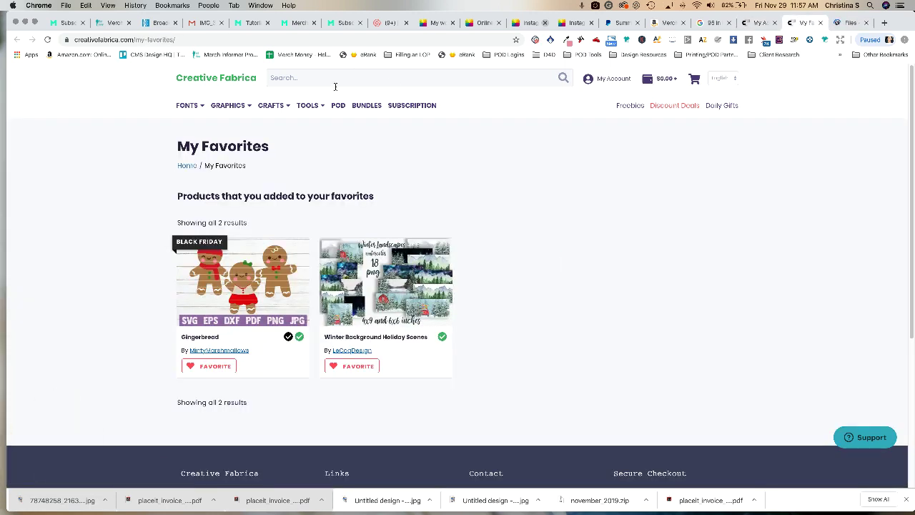
{"action": "mouse_move", "coordinate": [187, 106]}
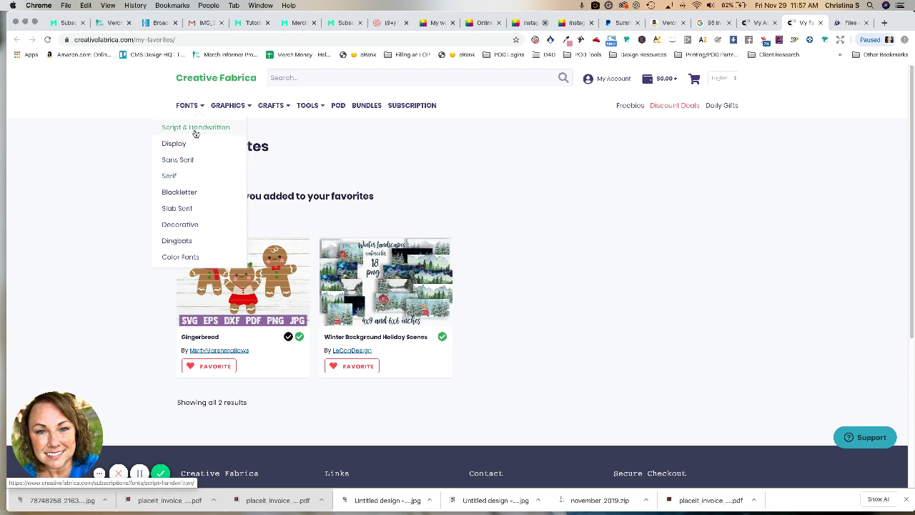
{"action": "left_click", "coordinate": [194, 127]}
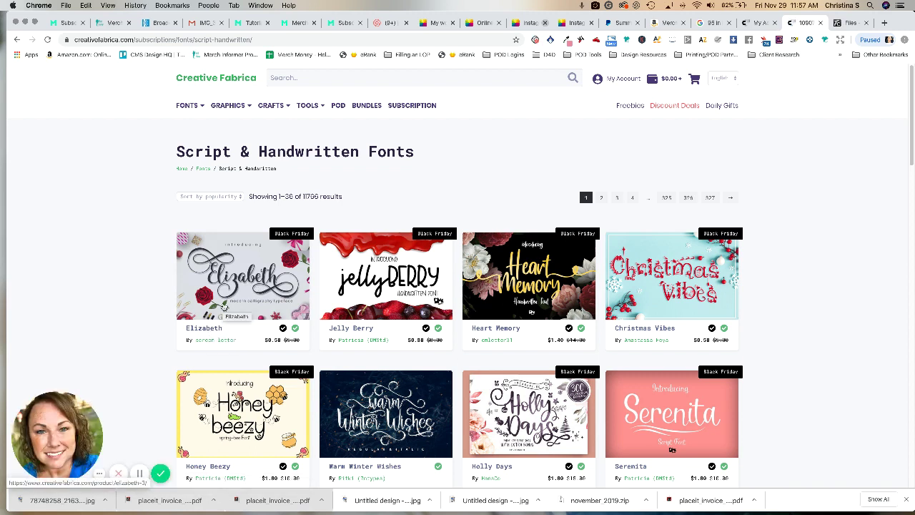
{"action": "left_click", "coordinate": [224, 306]}
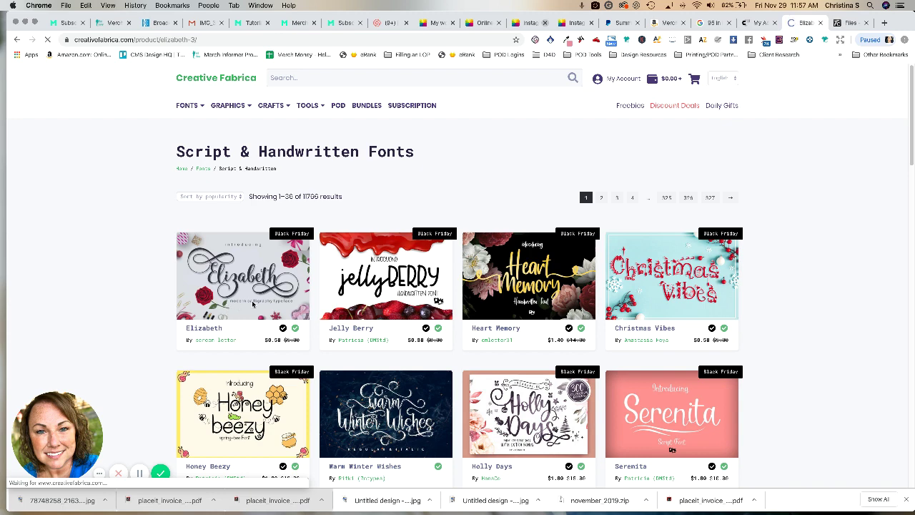
Step: Examine the Elizabeth font's glyph samples, waterfall text sizes and related fonts on its product page
{"action": "scroll", "coordinate": [351, 294], "scroll_direction": "down", "scroll_amount": 3}
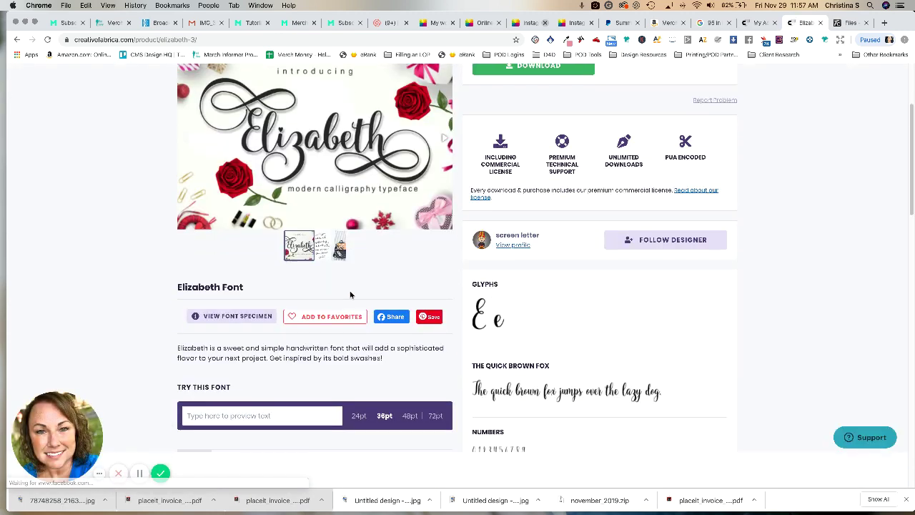
{"action": "scroll", "coordinate": [430, 251], "scroll_direction": "down", "scroll_amount": 4}
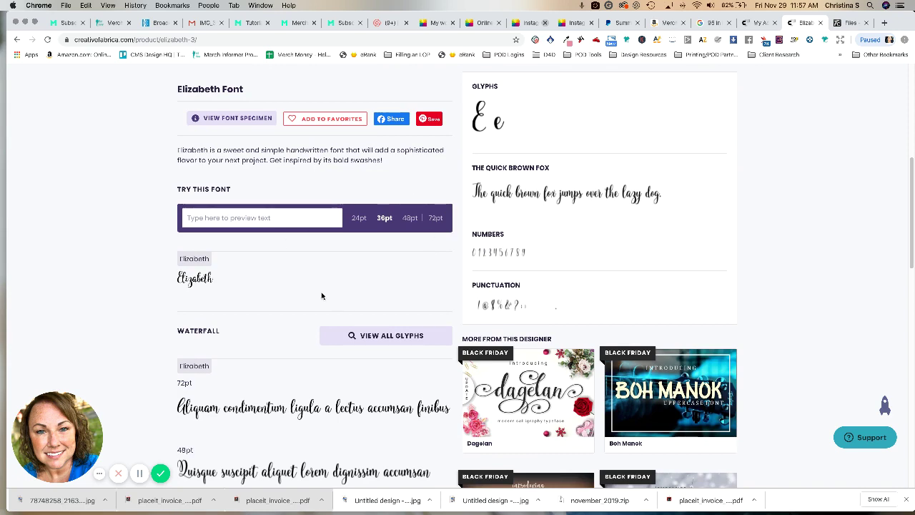
{"action": "scroll", "coordinate": [309, 299], "scroll_direction": "down", "scroll_amount": 2}
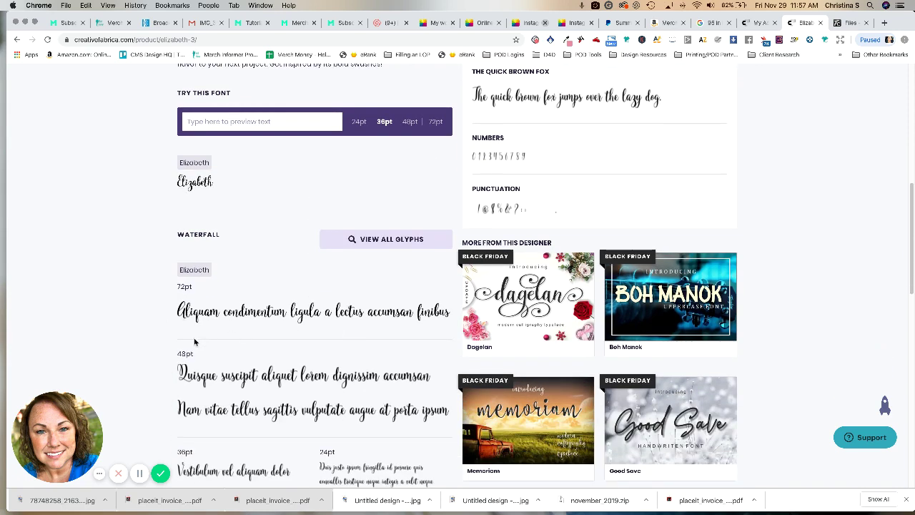
{"action": "scroll", "coordinate": [355, 350], "scroll_direction": "down", "scroll_amount": 3}
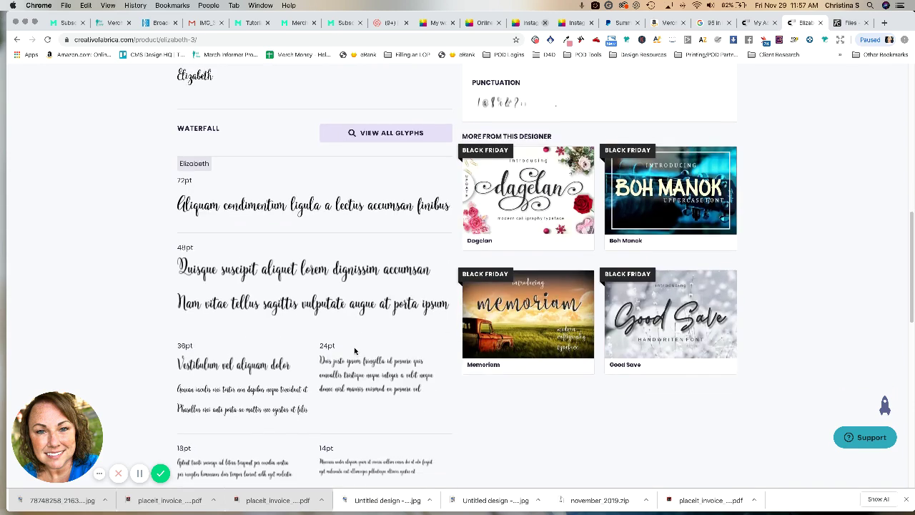
{"action": "scroll", "coordinate": [356, 349], "scroll_direction": "down", "scroll_amount": 2}
{"action": "scroll", "coordinate": [356, 349], "scroll_direction": "up", "scroll_amount": 5}
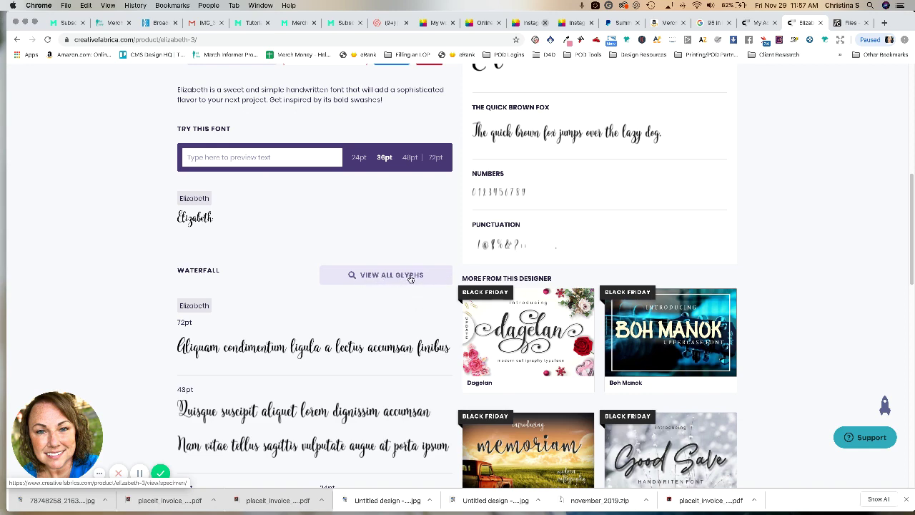
{"action": "scroll", "coordinate": [411, 279], "scroll_direction": "up", "scroll_amount": 3}
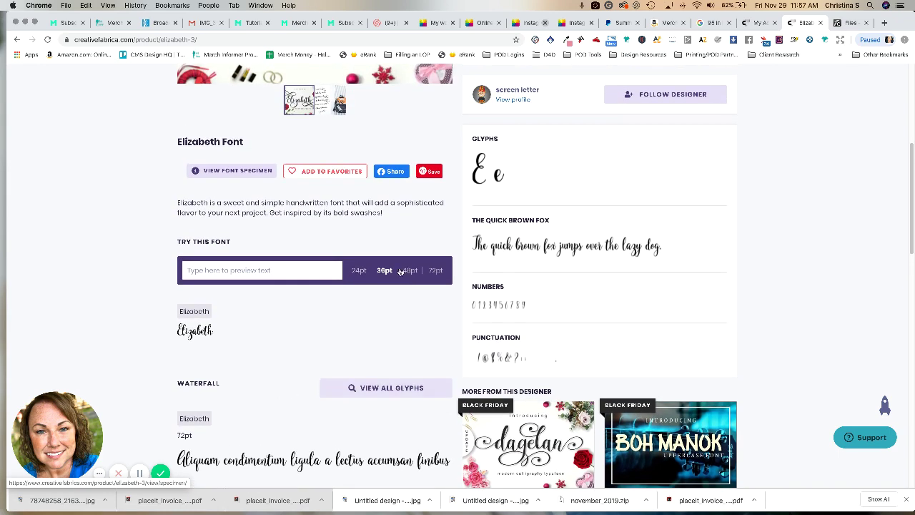
Step: Preview the word "Christmas" in the Elizabeth font using the Try This Font field
{"action": "scroll", "coordinate": [247, 269], "scroll_direction": "down", "scroll_amount": 5}
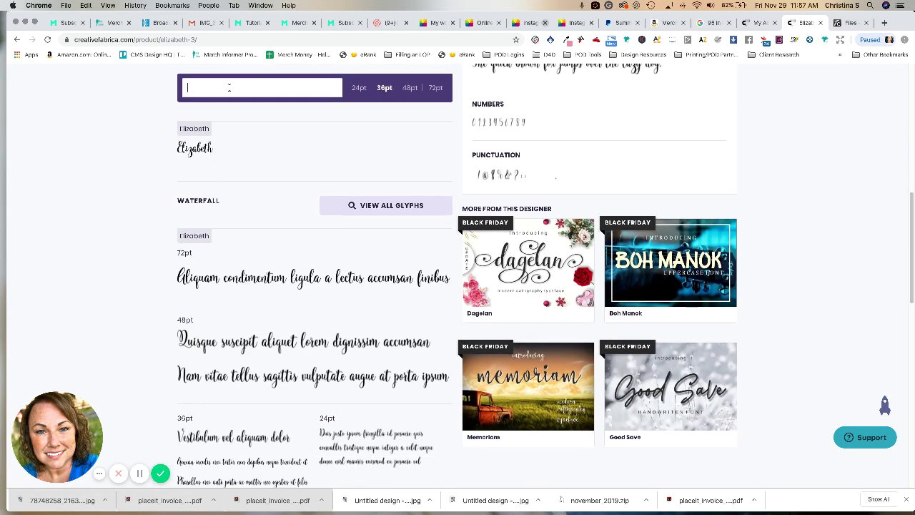
{"action": "type", "text": "stmas"}
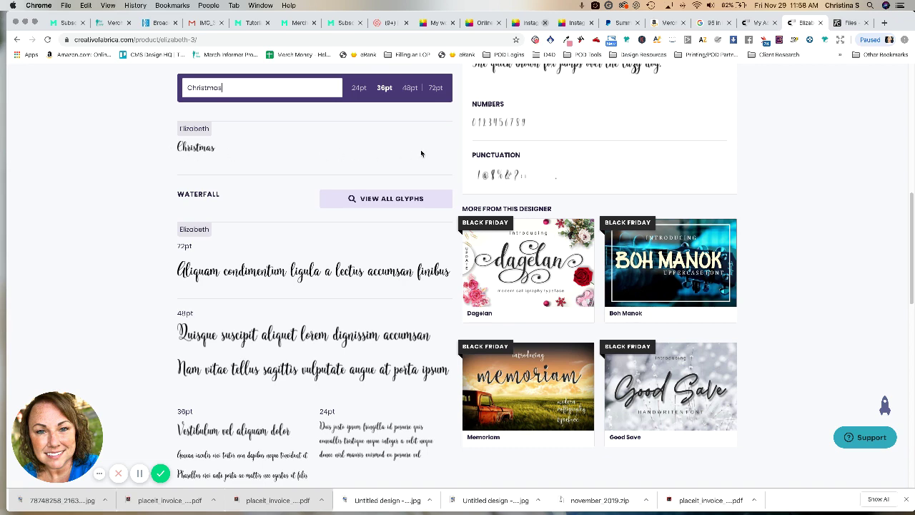
{"action": "scroll", "coordinate": [421, 151], "scroll_direction": "up", "scroll_amount": 5}
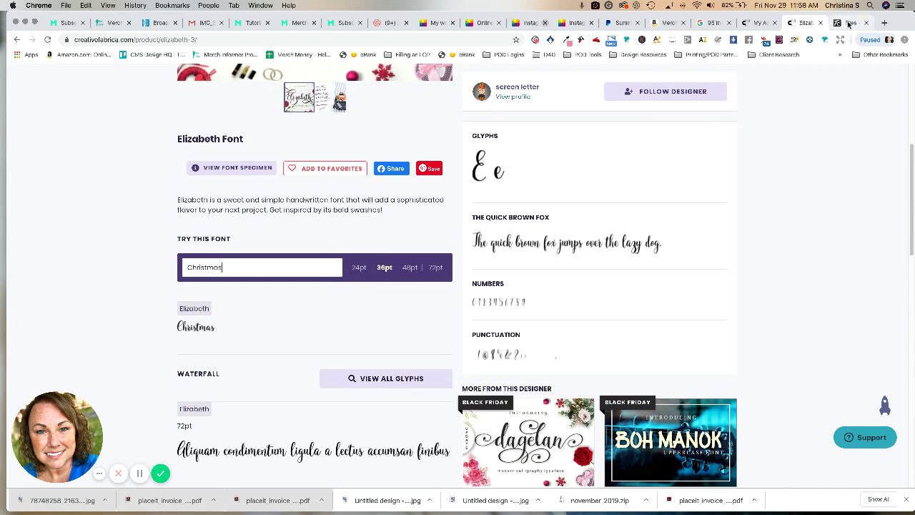
Step: Download the Elizabeth font from its product page and switch to the Fontcloud library of uploaded fonts
{"action": "left_click", "coordinate": [849, 23]}
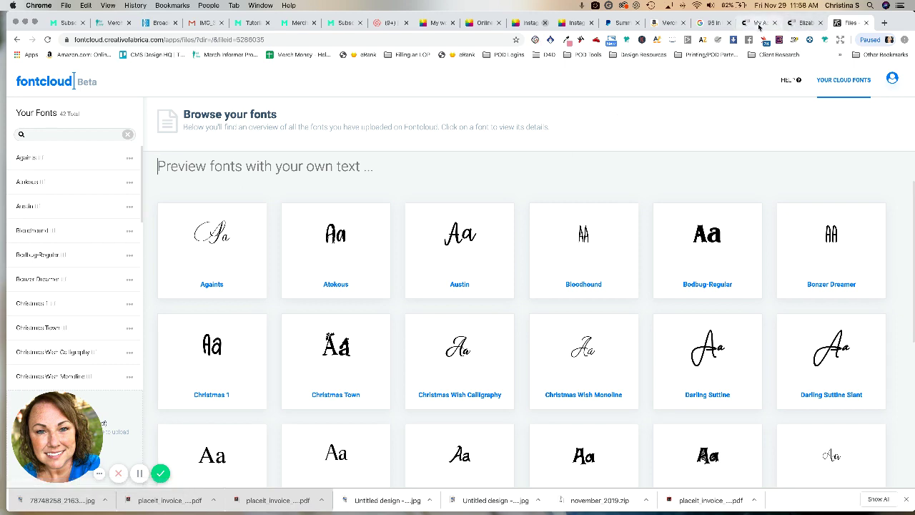
{"action": "left_click", "coordinate": [802, 26]}
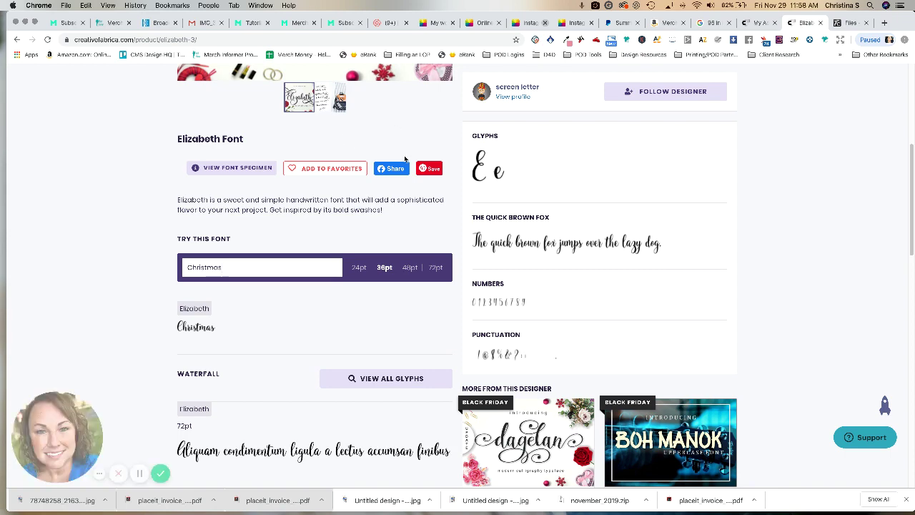
{"action": "scroll", "coordinate": [540, 141], "scroll_direction": "up", "scroll_amount": 5}
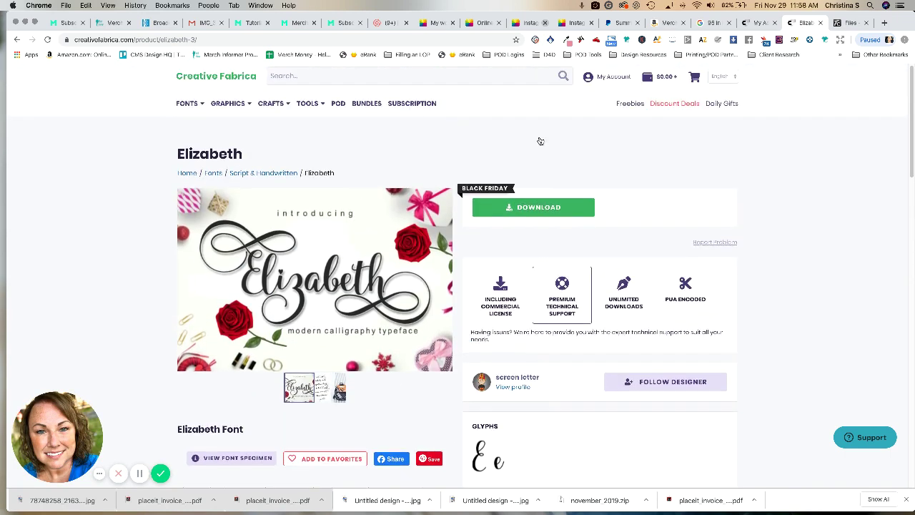
{"action": "left_click", "coordinate": [535, 209]}
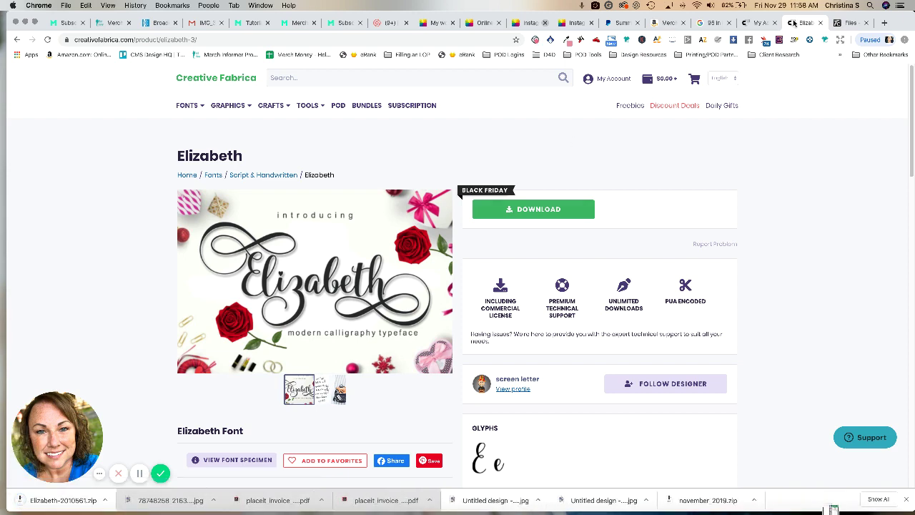
{"action": "left_click", "coordinate": [849, 24]}
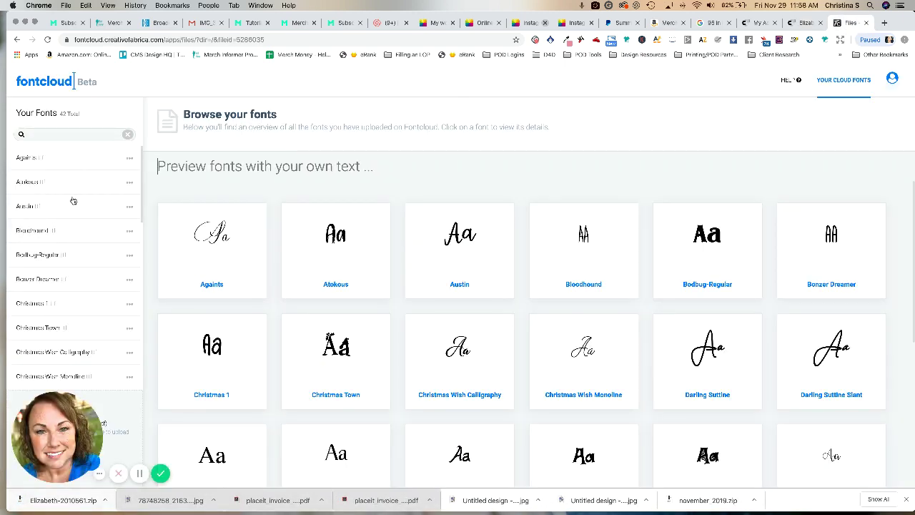
Step: Upload the downloaded Elizabeth.ttf file from the Downloads folder to the Fontcloud library
{"action": "scroll", "coordinate": [88, 238], "scroll_direction": "down", "scroll_amount": 10}
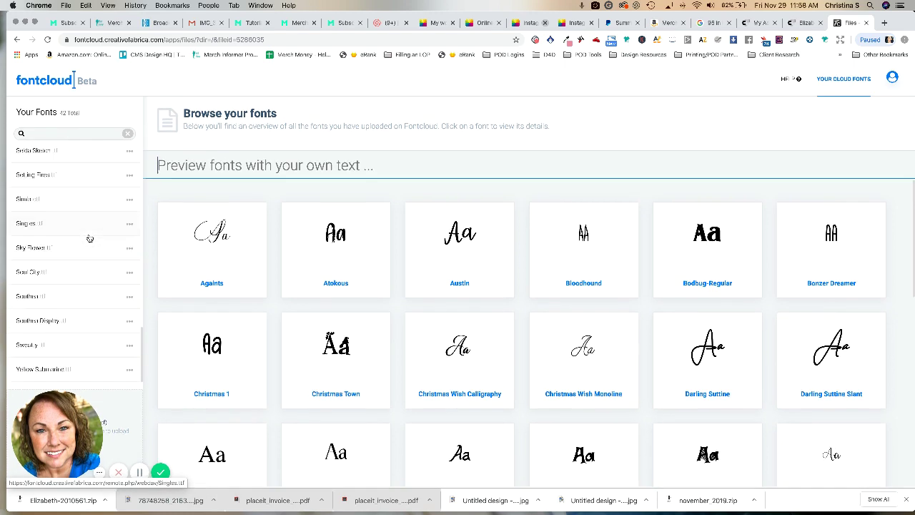
{"action": "left_click", "coordinate": [67, 500]}
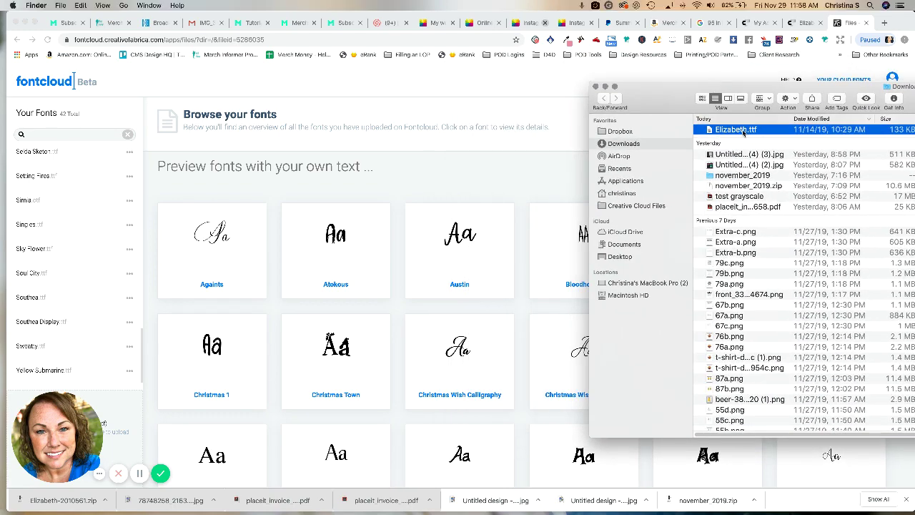
{"action": "left_click_drag", "start_coordinate": [737, 131], "coordinate": [112, 211]}
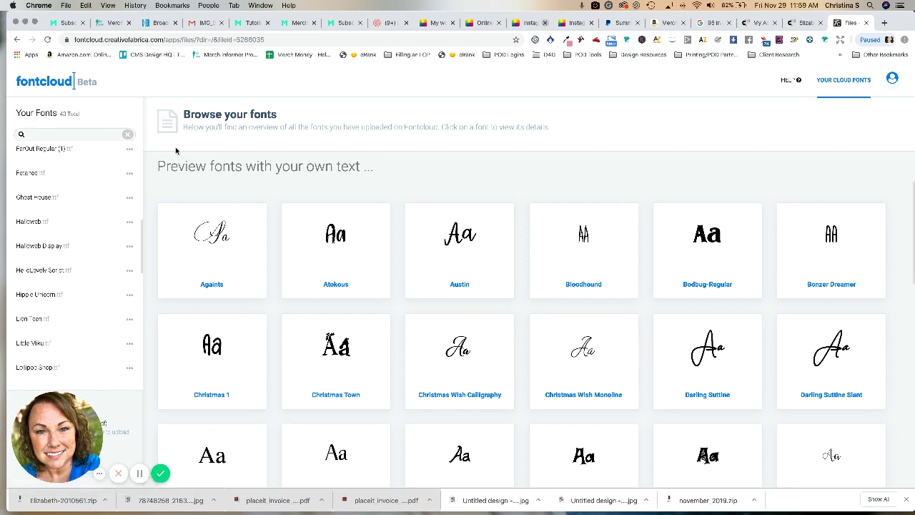
Step: Preview all the uploaded fonts with the text "Merry Christmas" and compare how they look
{"action": "left_click", "coordinate": [226, 170]}
{"action": "type", "text": "Merry Chris"}
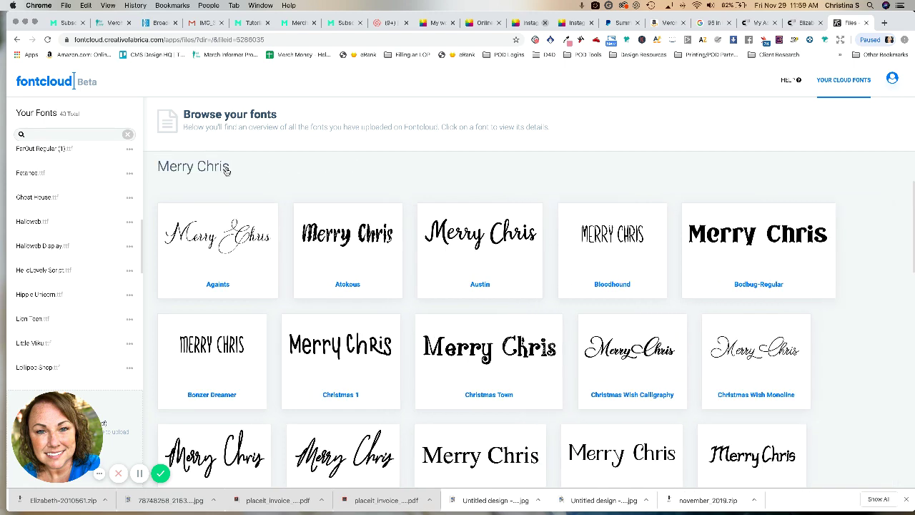
{"action": "type", "text": "tmas"}
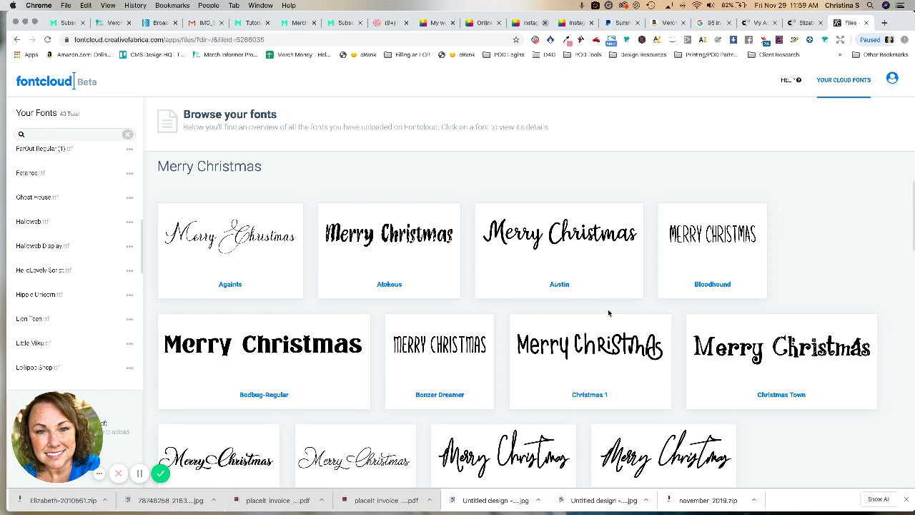
{"action": "scroll", "coordinate": [608, 313], "scroll_direction": "down", "scroll_amount": 8}
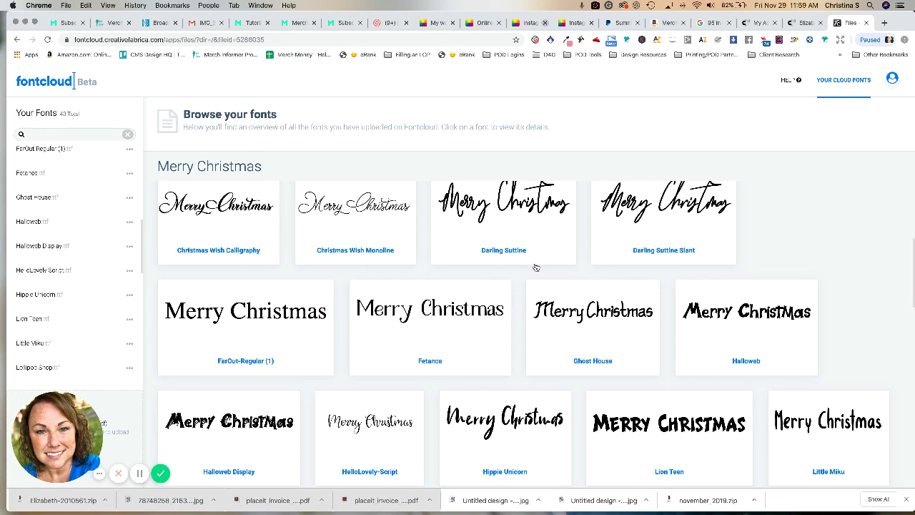
{"action": "scroll", "coordinate": [552, 289], "scroll_direction": "down", "scroll_amount": 7}
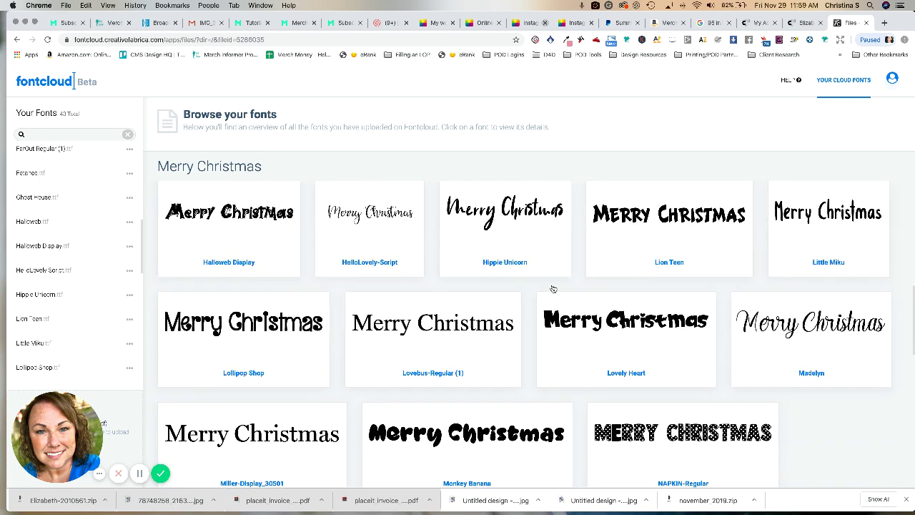
{"action": "scroll", "coordinate": [552, 289], "scroll_direction": "up", "scroll_amount": 10}
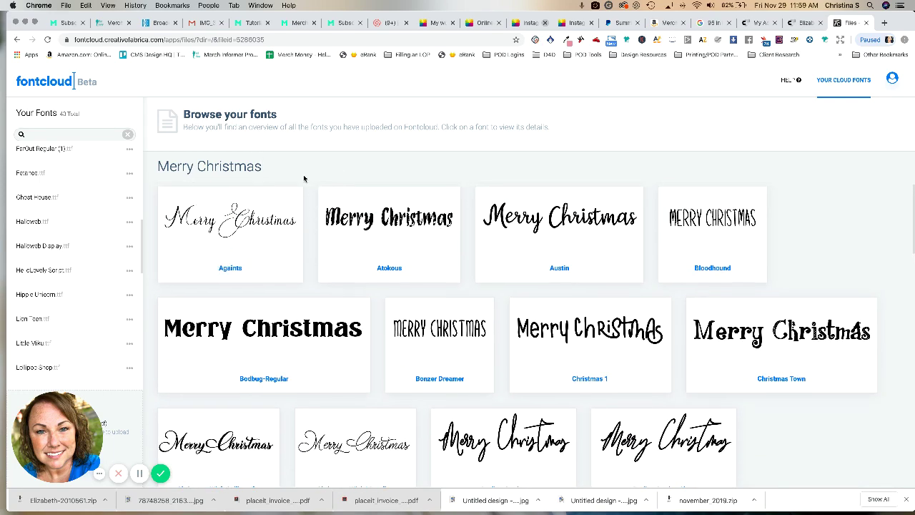
Step: Switch back to the Elizabeth product page on Creative Fabrica and open the Shapecloud tool from there
{"action": "key", "text": "ctrl+shift+Tab"}
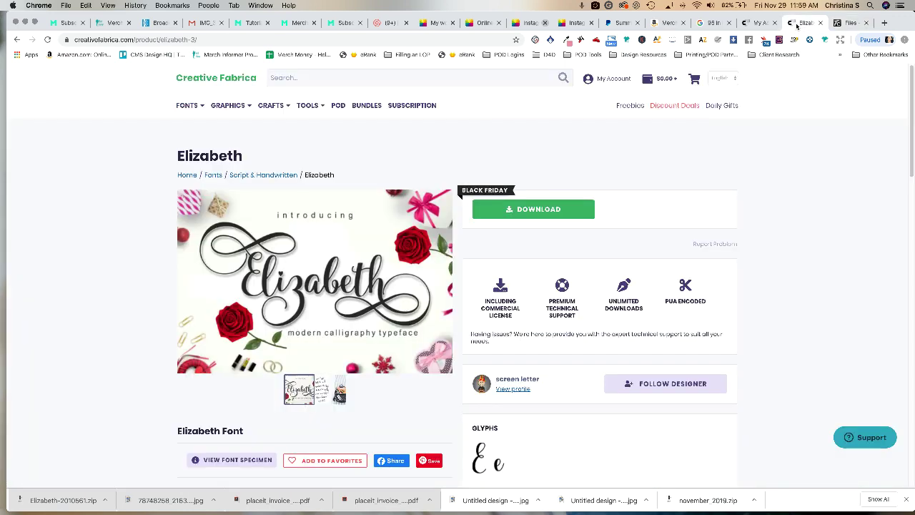
{"action": "mouse_move", "coordinate": [307, 107]}
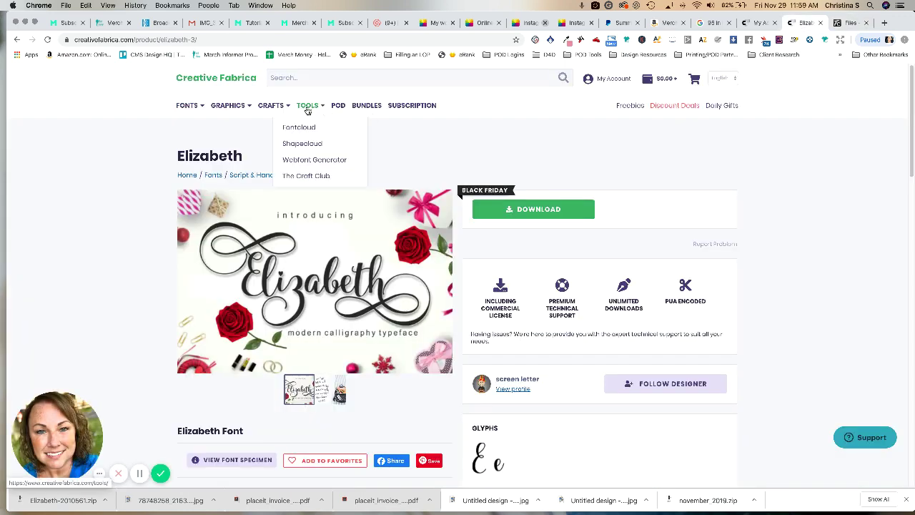
{"action": "left_click", "coordinate": [312, 146]}
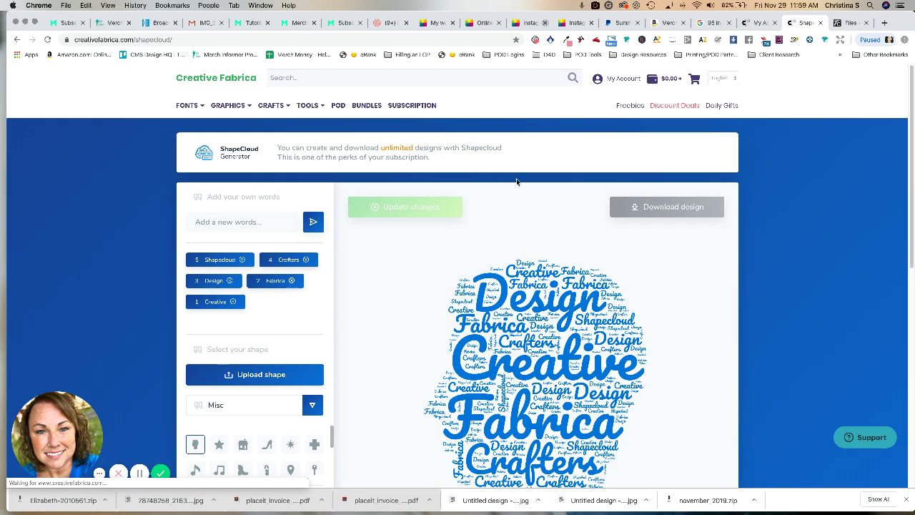
Step: Look through the Shapecloud generator's options and browse the shapes in the Wedding and Basic categories
{"action": "scroll", "coordinate": [545, 186], "scroll_direction": "down", "scroll_amount": 2}
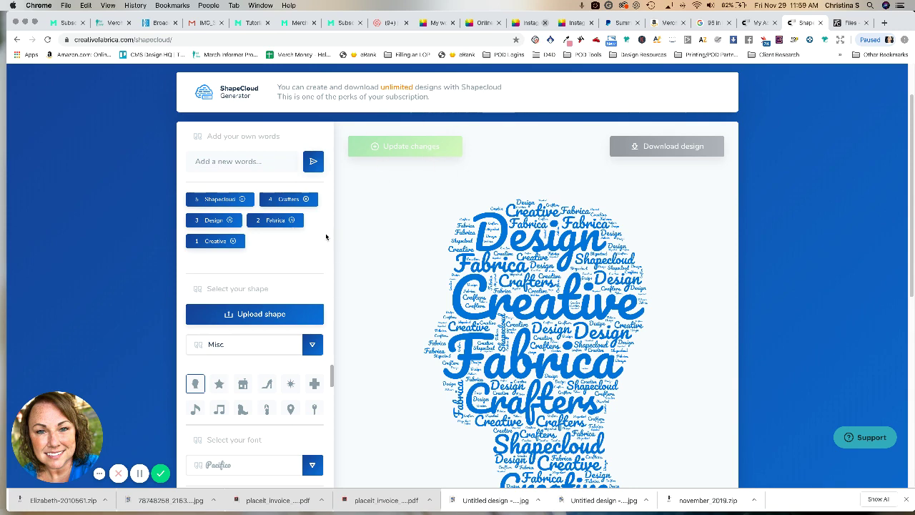
{"action": "scroll", "coordinate": [326, 236], "scroll_direction": "down", "scroll_amount": 3}
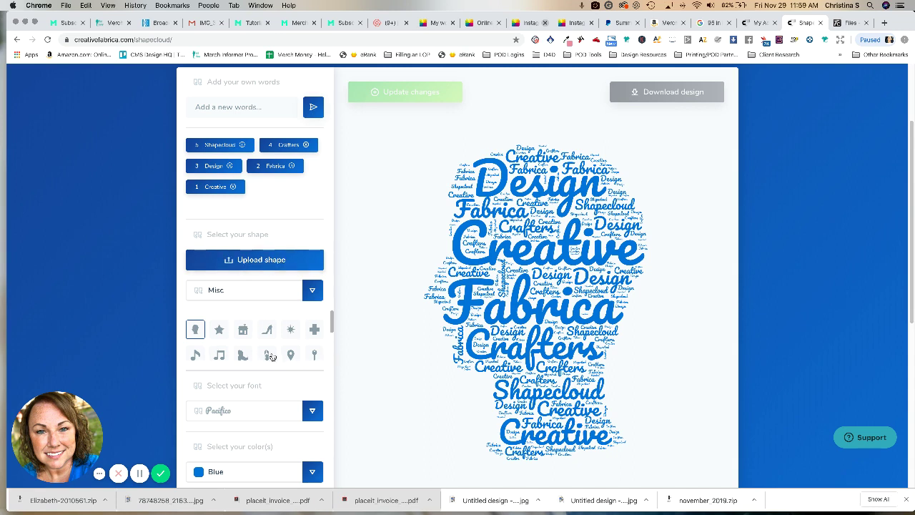
{"action": "left_click", "coordinate": [311, 292]}
{"action": "scroll", "coordinate": [251, 350], "scroll_direction": "down", "scroll_amount": 2}
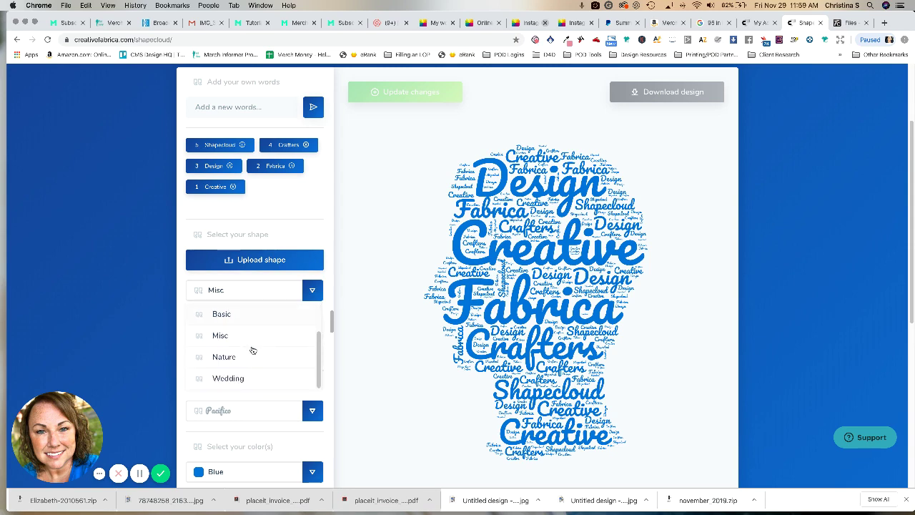
{"action": "scroll", "coordinate": [252, 350], "scroll_direction": "down", "scroll_amount": 2}
{"action": "left_click", "coordinate": [227, 305]}
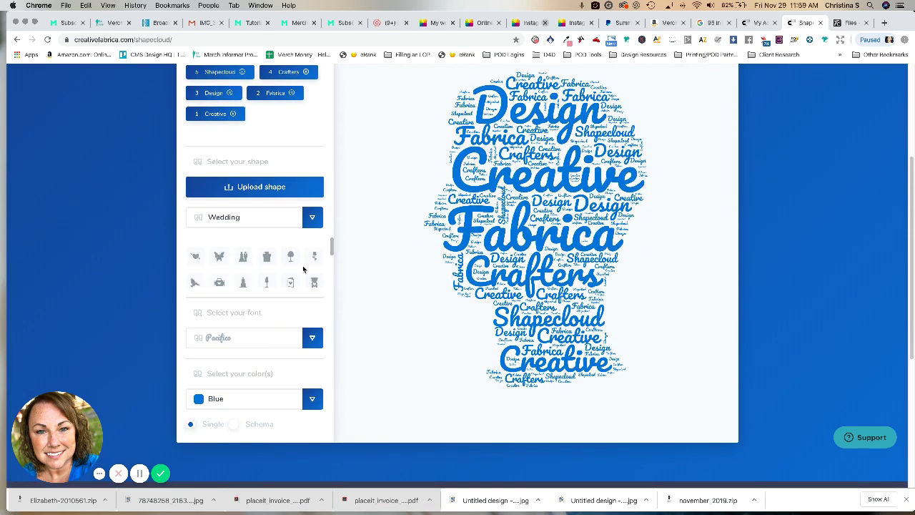
{"action": "scroll", "coordinate": [308, 268], "scroll_direction": "down", "scroll_amount": 3}
{"action": "scroll", "coordinate": [303, 269], "scroll_direction": "up", "scroll_amount": 5}
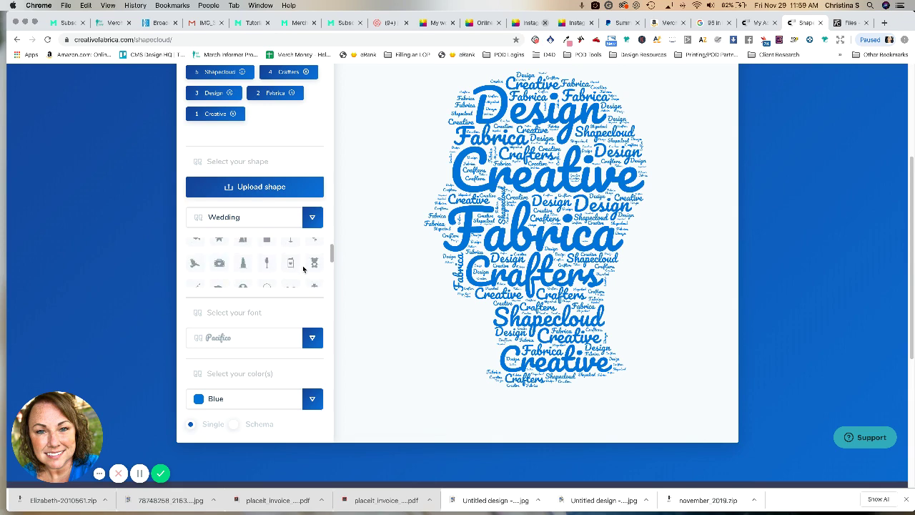
{"action": "scroll", "coordinate": [303, 269], "scroll_direction": "up", "scroll_amount": 2}
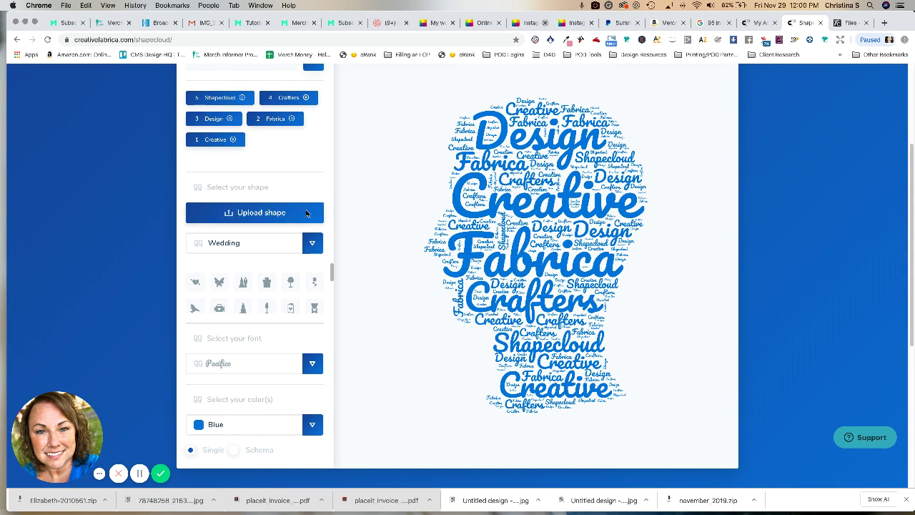
{"action": "left_click", "coordinate": [313, 245]}
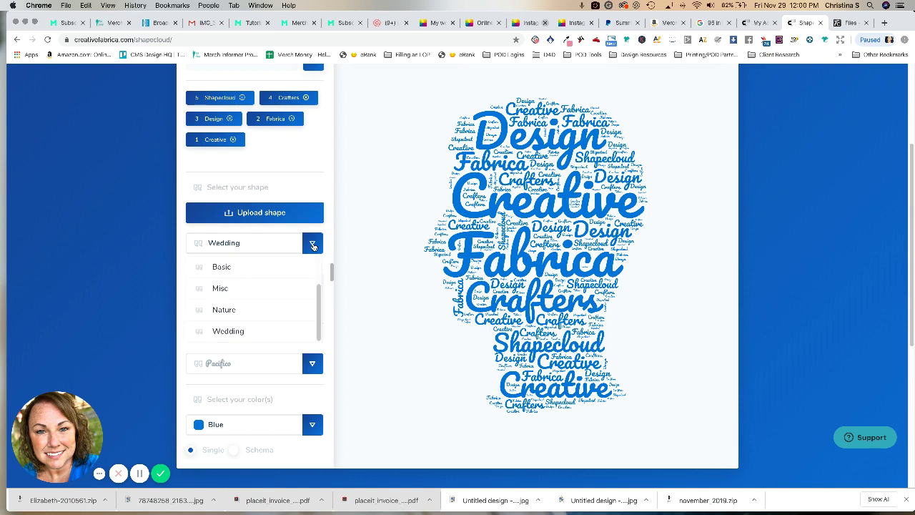
{"action": "left_click", "coordinate": [215, 269]}
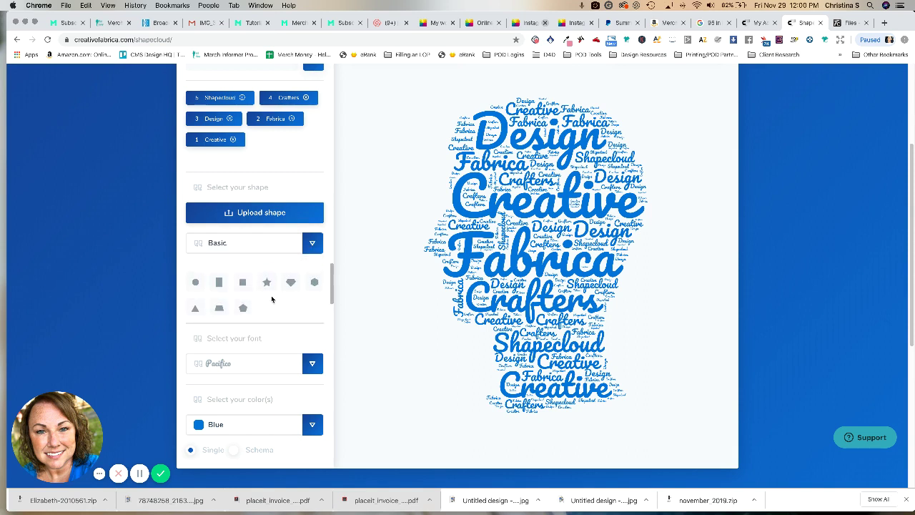
Step: Switch the shape category to Nature and select the leaf shape next to the flower for the word cloud
{"action": "left_click", "coordinate": [312, 244]}
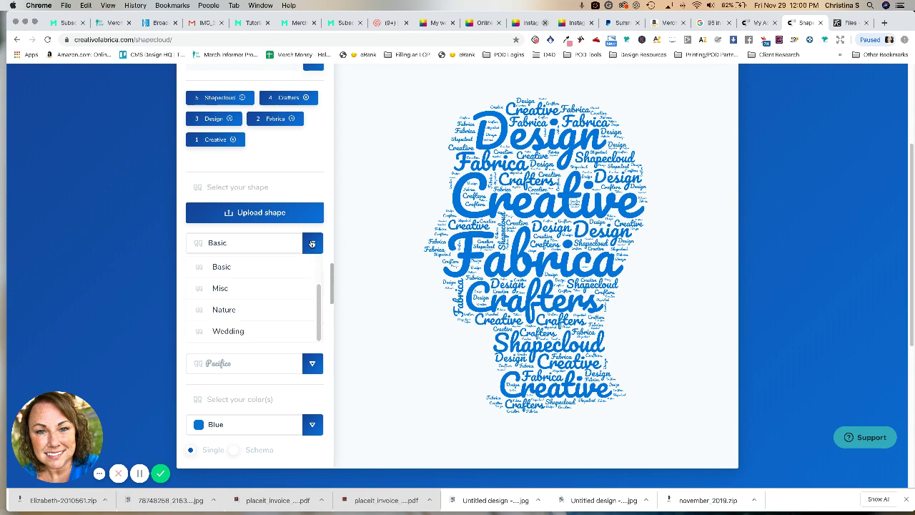
{"action": "scroll", "coordinate": [249, 302], "scroll_direction": "down", "scroll_amount": 1}
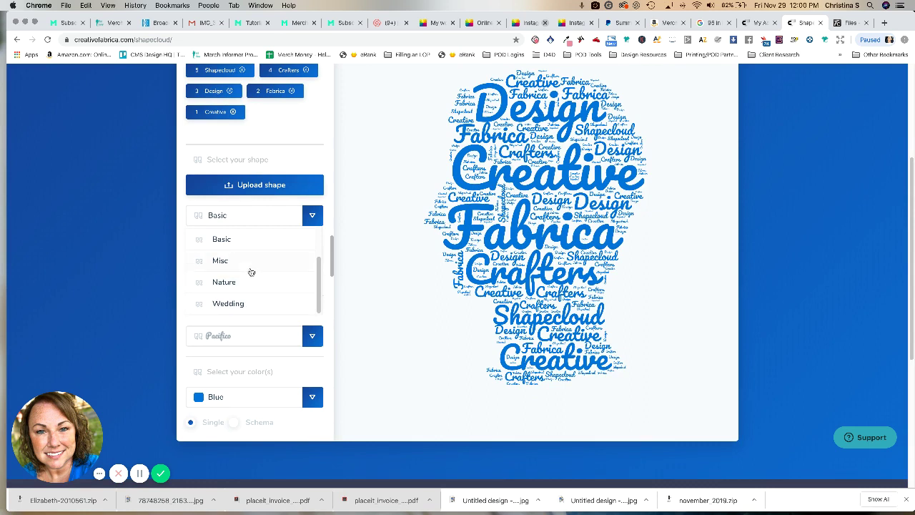
{"action": "left_click", "coordinate": [224, 282]}
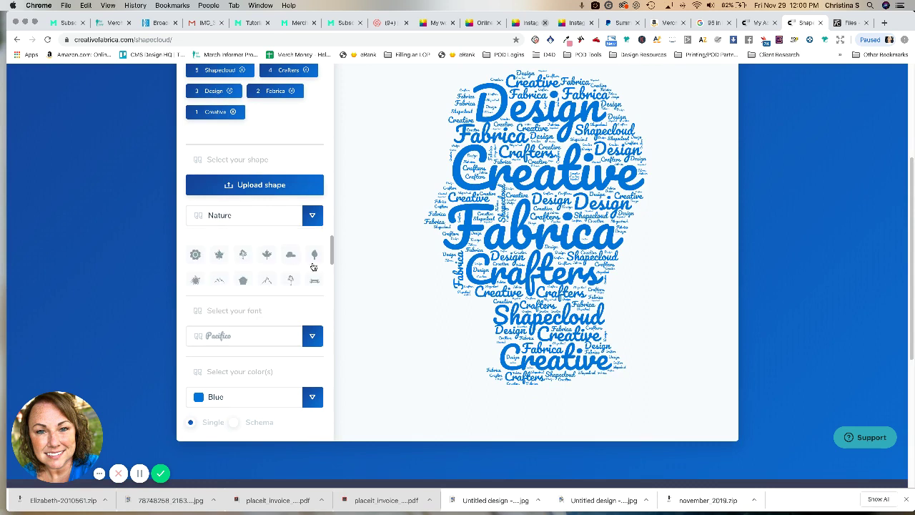
{"action": "scroll", "coordinate": [306, 265], "scroll_direction": "down", "scroll_amount": 2}
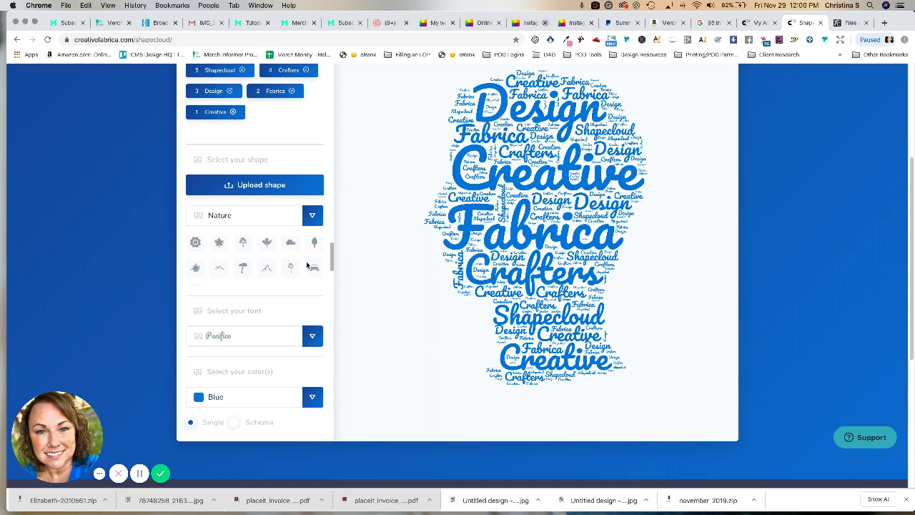
{"action": "scroll", "coordinate": [307, 266], "scroll_direction": "up", "scroll_amount": 2}
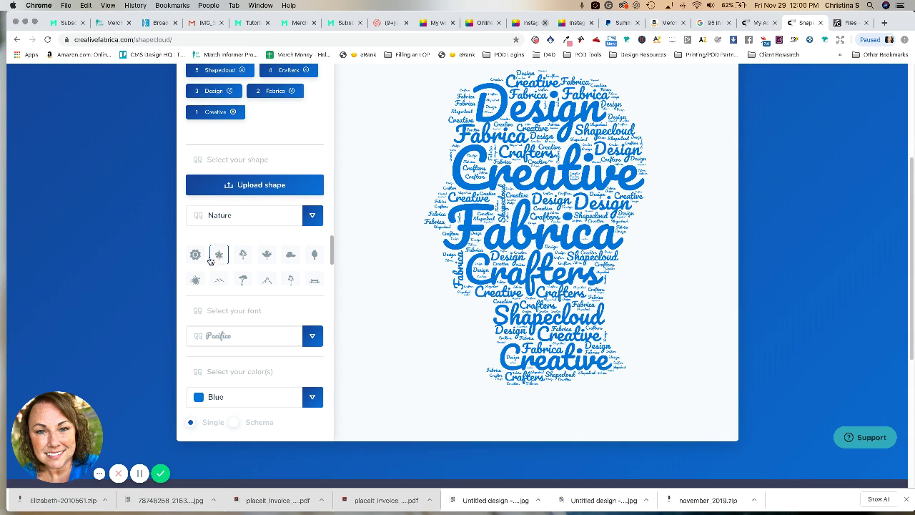
{"action": "left_click", "coordinate": [220, 258]}
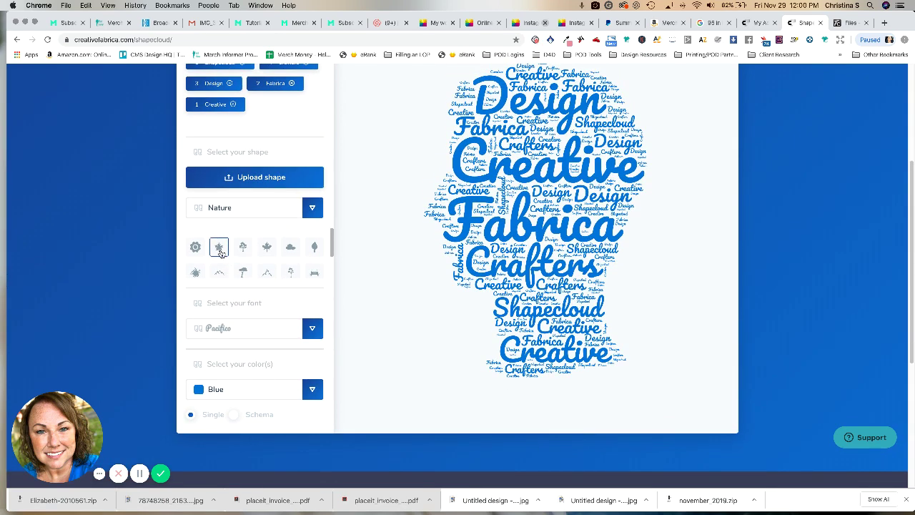
Step: Remove all the default words, Shapecloud, Crafters, Design, Fabrica and Creative, from the word list
{"action": "scroll", "coordinate": [268, 249], "scroll_direction": "up", "scroll_amount": 3}
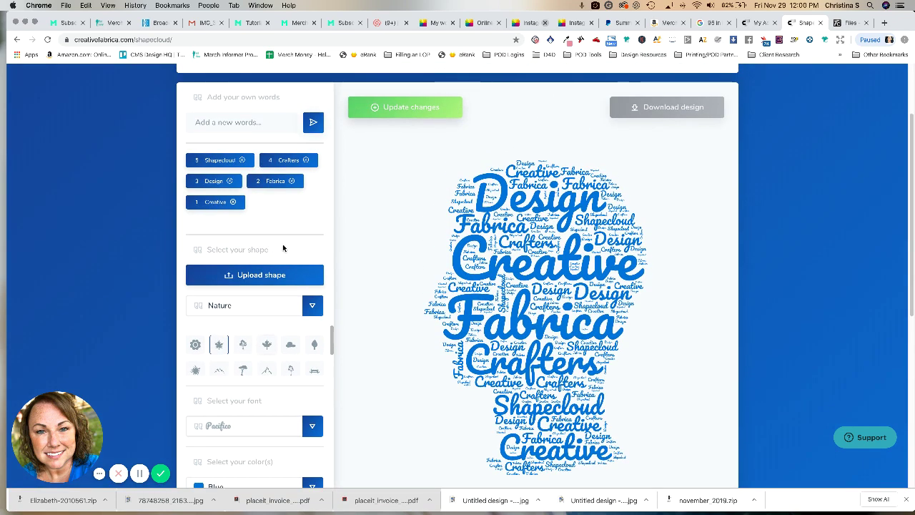
{"action": "left_click", "coordinate": [307, 160]}
{"action": "left_click", "coordinate": [308, 160]}
{"action": "left_click", "coordinate": [310, 159]}
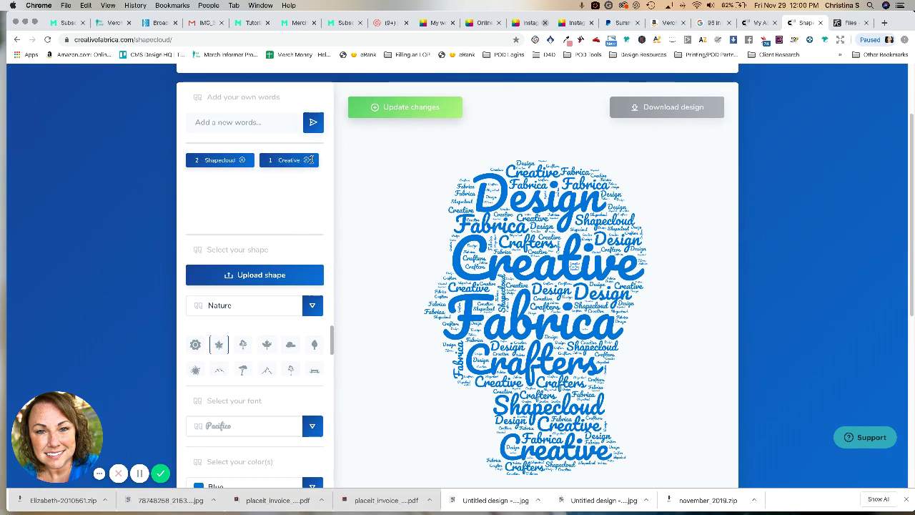
{"action": "left_click", "coordinate": [308, 160]}
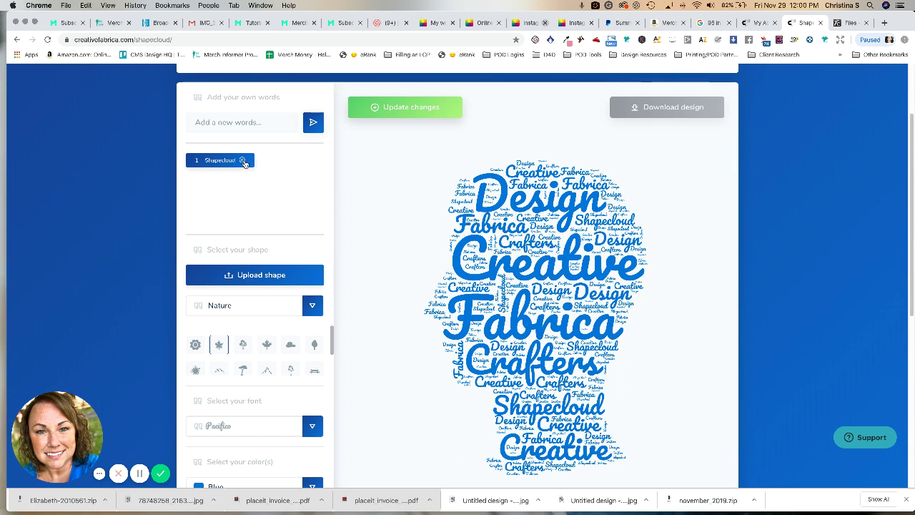
{"action": "left_click", "coordinate": [243, 160]}
Step: Add the words Fall, Pumpkin, Leaves, Spice, Pie and Turkey to the word list
{"action": "left_click", "coordinate": [233, 122]}
{"action": "type", "text": "Fa"}
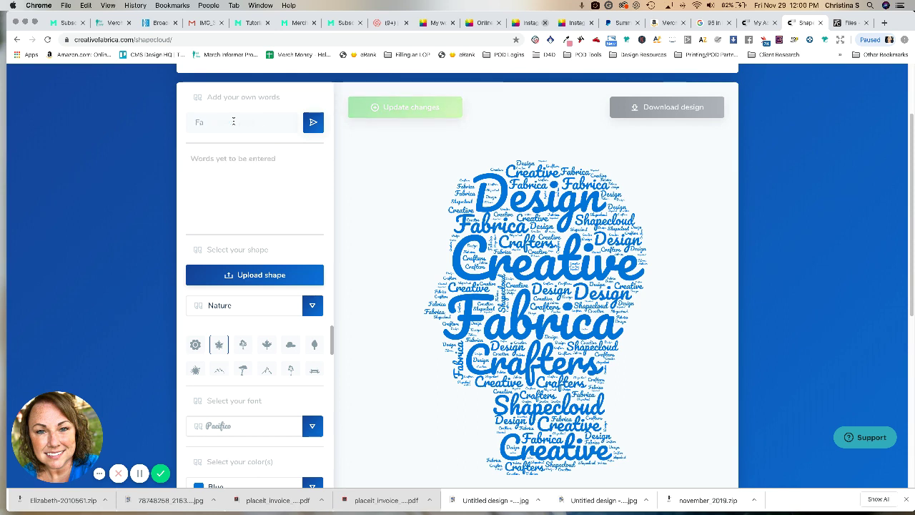
{"action": "type", "text": "ll"}
{"action": "key", "text": "Return"}
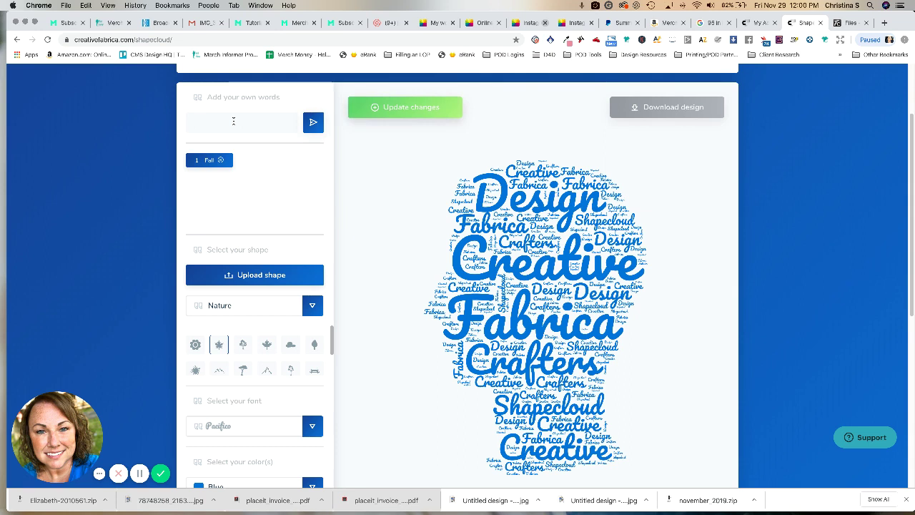
{"action": "type", "text": "Pumpkin"}
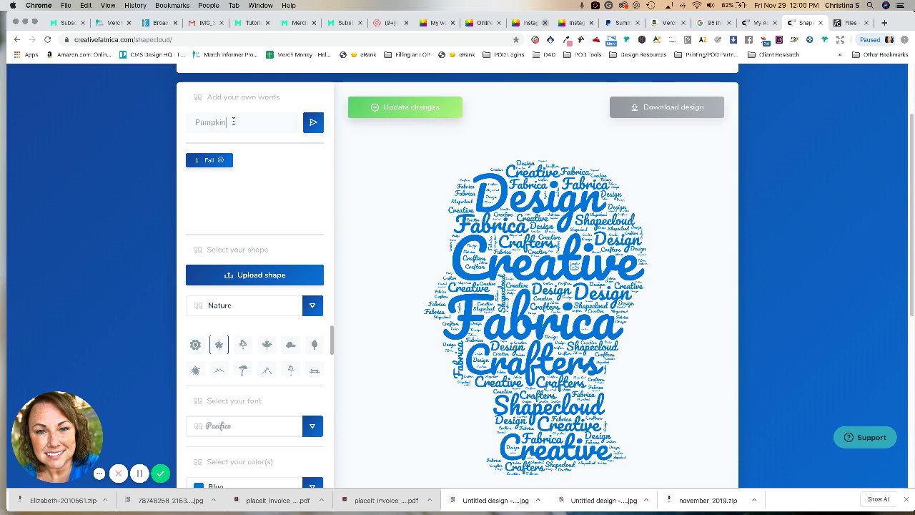
{"action": "key", "text": "Return"}
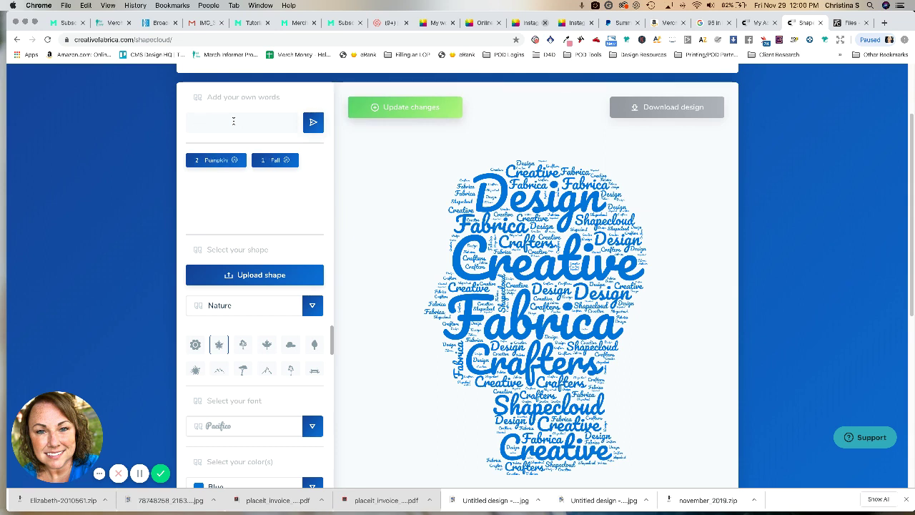
{"action": "type", "text": "Leaves"}
{"action": "key", "text": "Return"}
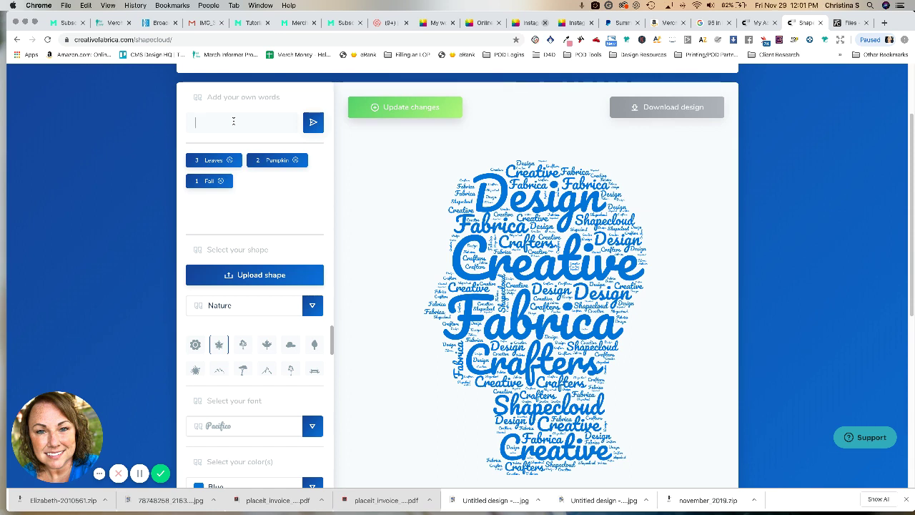
{"action": "type", "text": "Spice"}
{"action": "key", "text": "Return"}
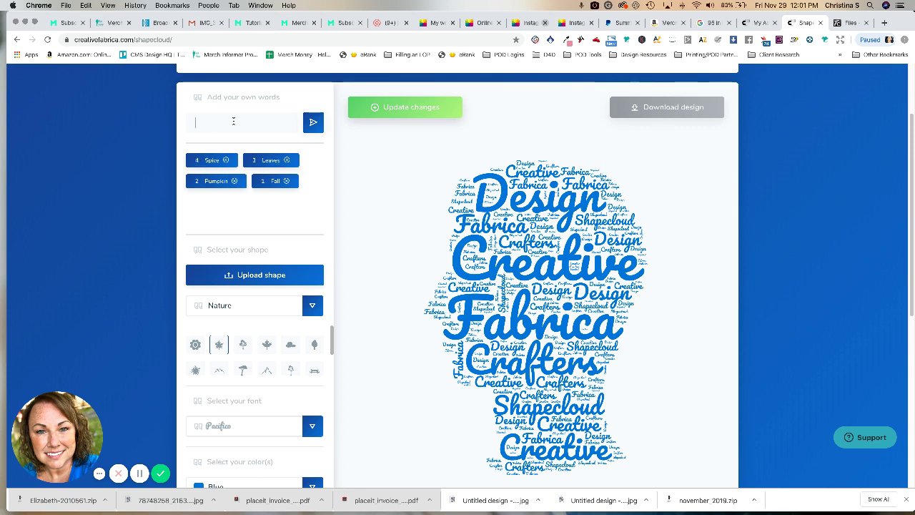
{"action": "type", "text": "Pie"}
{"action": "key", "text": "Return"}
{"action": "type", "text": "T"}
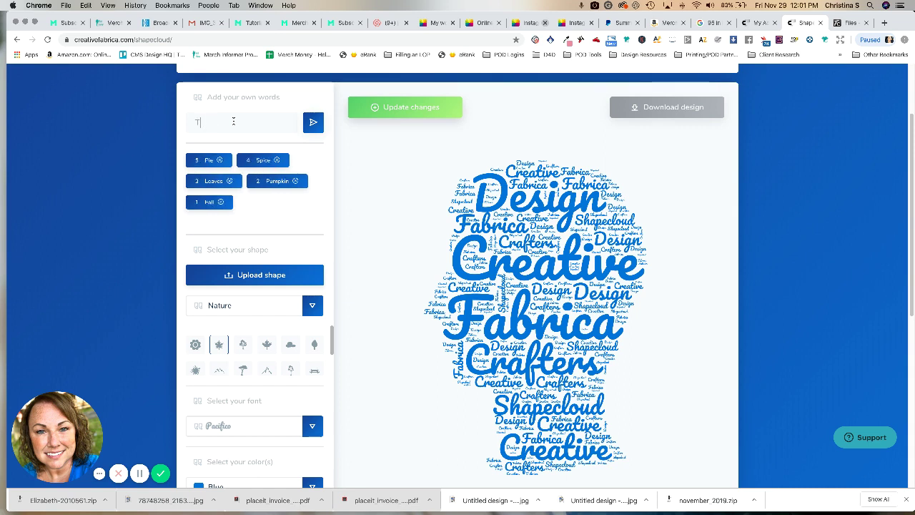
{"action": "type", "text": "urkey"}
{"action": "key", "text": "Return"}
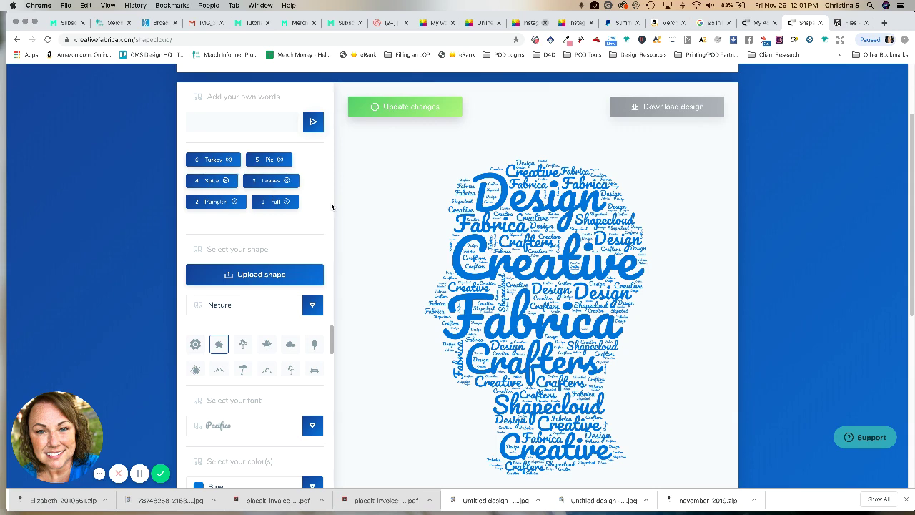
Step: Set the word cloud's font to Roboto Mono
{"action": "scroll", "coordinate": [333, 204], "scroll_direction": "down", "scroll_amount": 3}
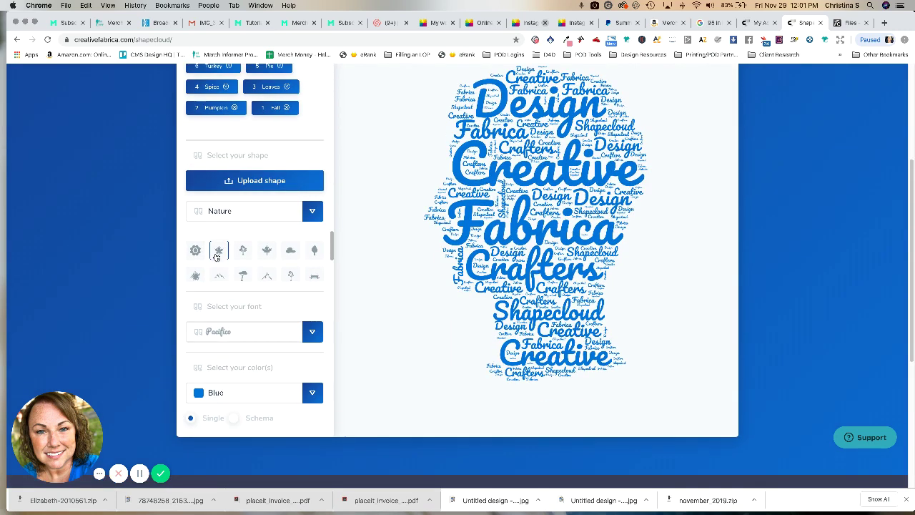
{"action": "left_click", "coordinate": [312, 335]}
{"action": "scroll", "coordinate": [266, 390], "scroll_direction": "down", "scroll_amount": 2}
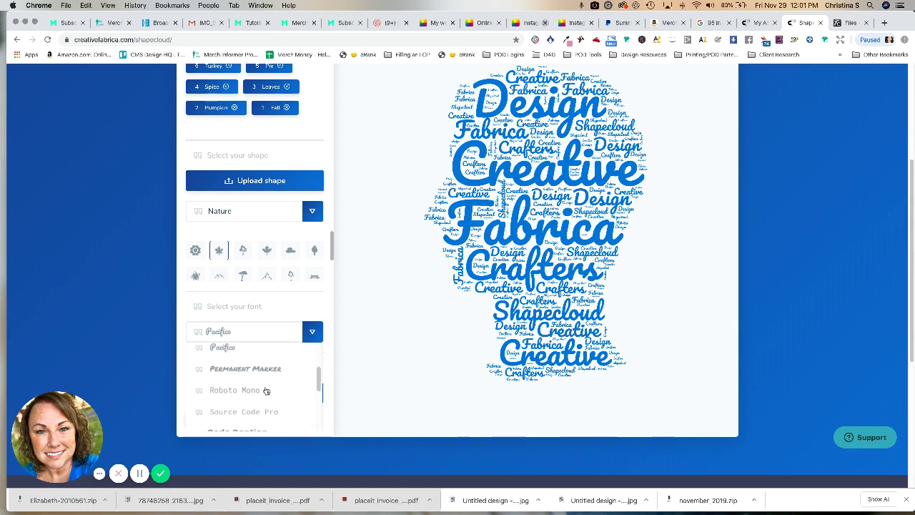
{"action": "left_click", "coordinate": [264, 391]}
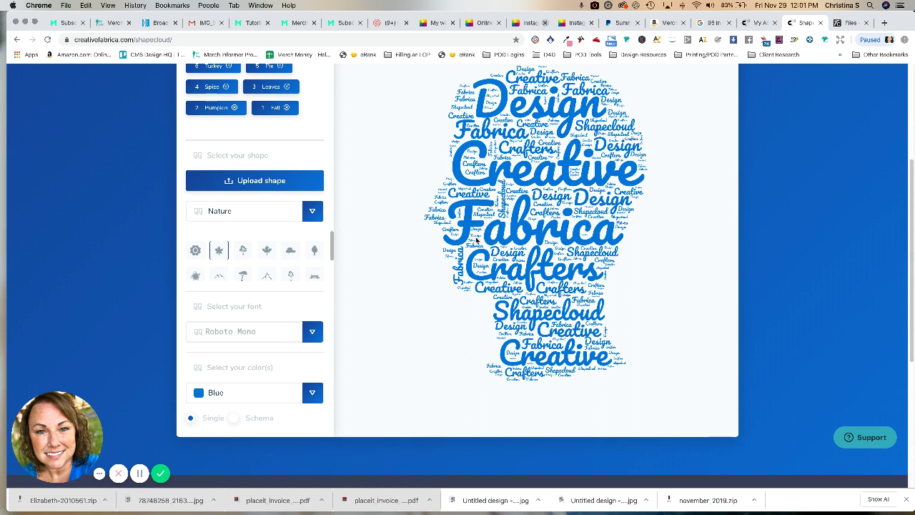
Step: Set the word cloud's single color to Orange and update the design with the changes
{"action": "left_click", "coordinate": [312, 393]}
{"action": "scroll", "coordinate": [272, 356], "scroll_direction": "down", "scroll_amount": 3}
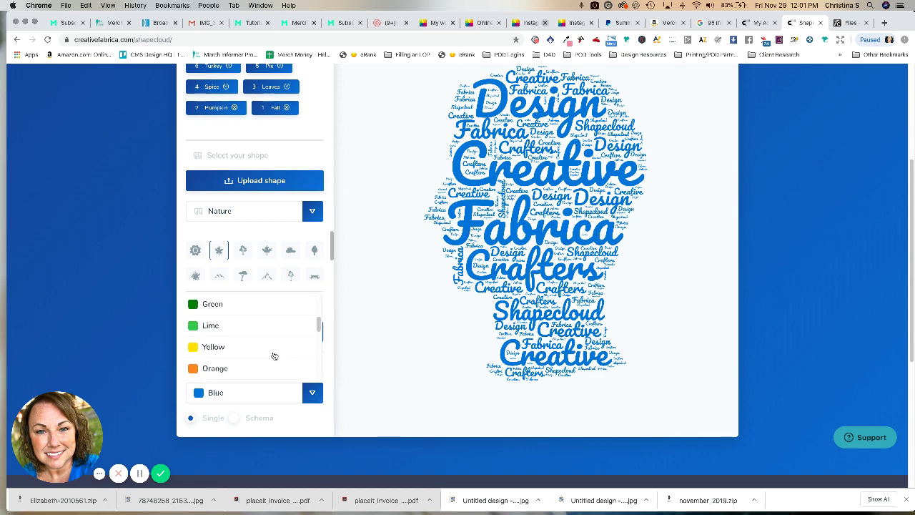
{"action": "left_click", "coordinate": [253, 369]}
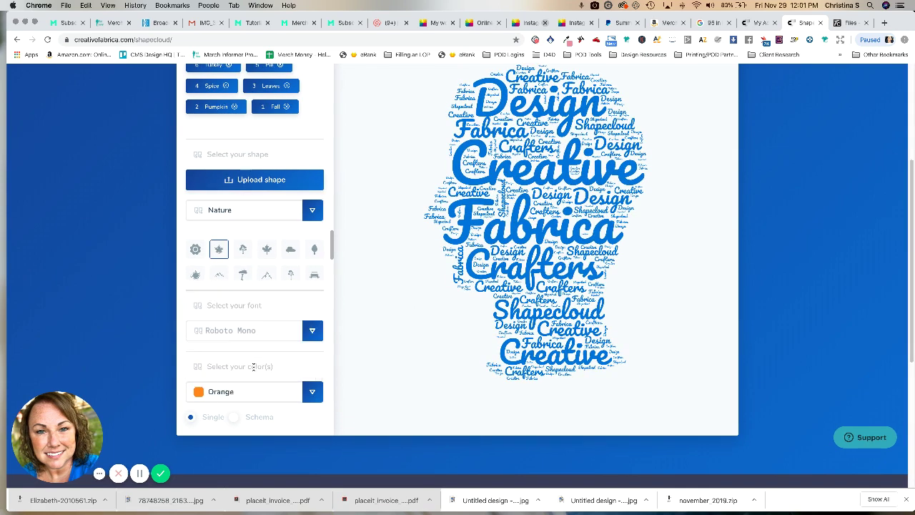
{"action": "scroll", "coordinate": [666, 276], "scroll_direction": "up", "scroll_amount": 3}
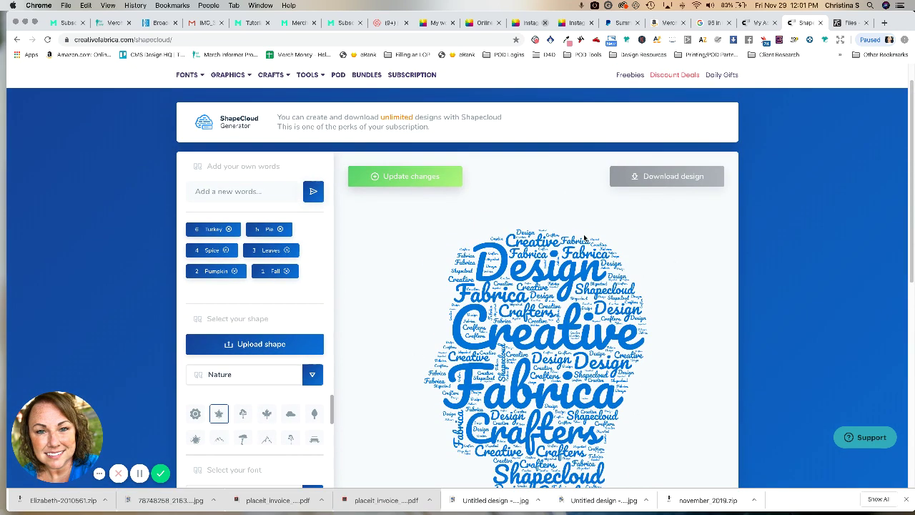
{"action": "left_click", "coordinate": [427, 179]}
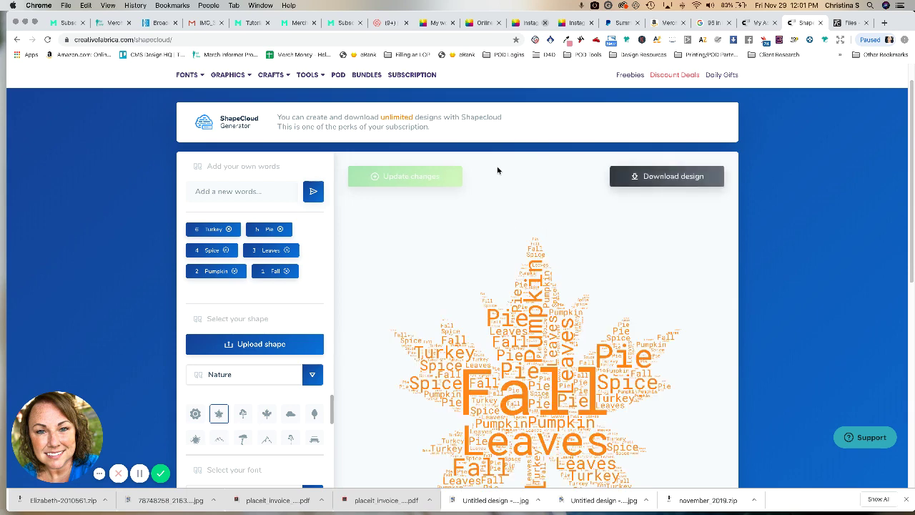
Step: Download the leaf word cloud as a PNG and close the download dialog
{"action": "scroll", "coordinate": [499, 170], "scroll_direction": "down", "scroll_amount": 2}
{"action": "scroll", "coordinate": [498, 170], "scroll_direction": "down", "scroll_amount": 1}
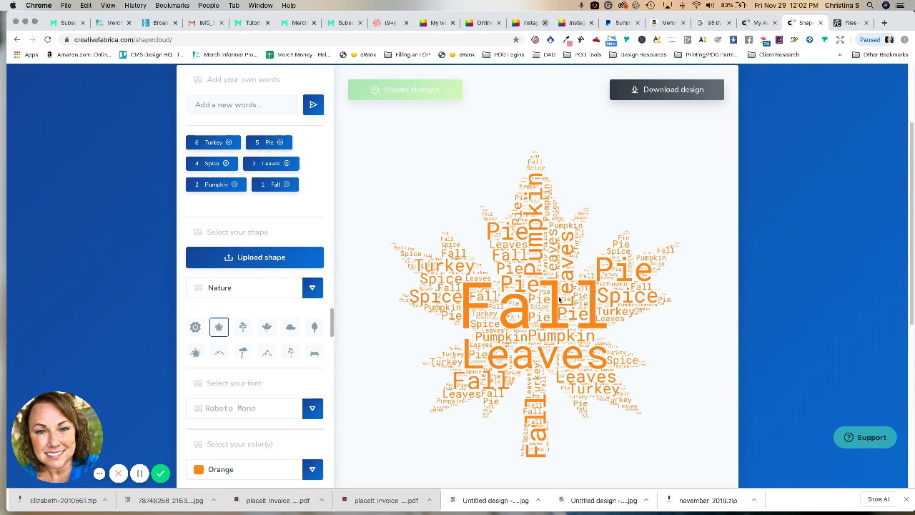
{"action": "scroll", "coordinate": [560, 299], "scroll_direction": "down", "scroll_amount": 2}
{"action": "scroll", "coordinate": [560, 299], "scroll_direction": "up", "scroll_amount": 2}
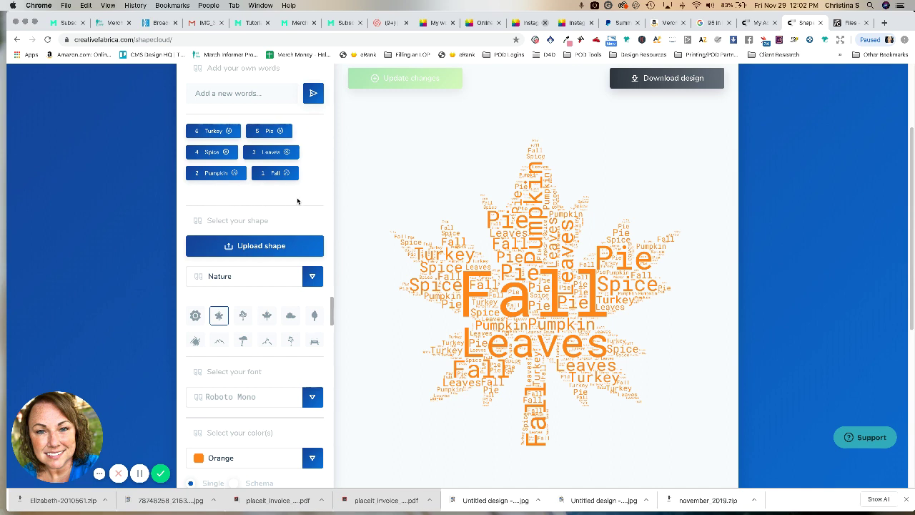
{"action": "scroll", "coordinate": [299, 201], "scroll_direction": "down", "scroll_amount": 3}
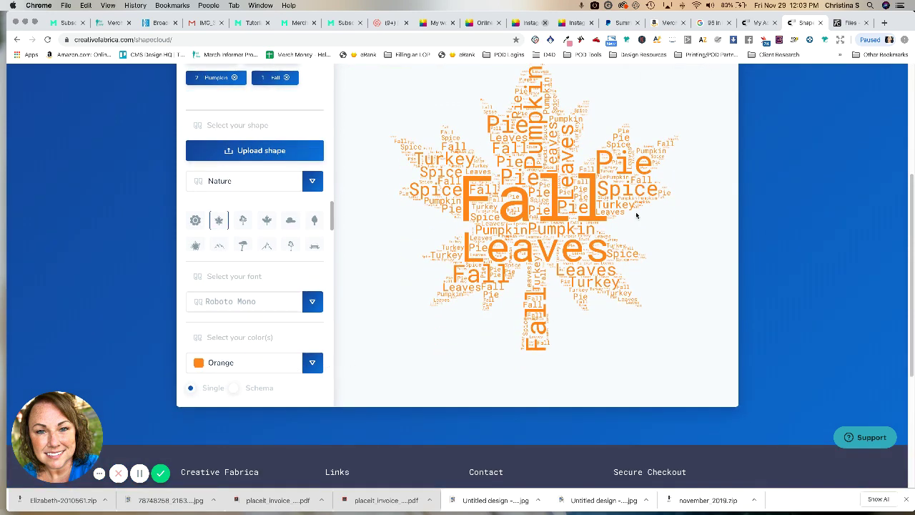
{"action": "scroll", "coordinate": [694, 203], "scroll_direction": "up", "scroll_amount": 5}
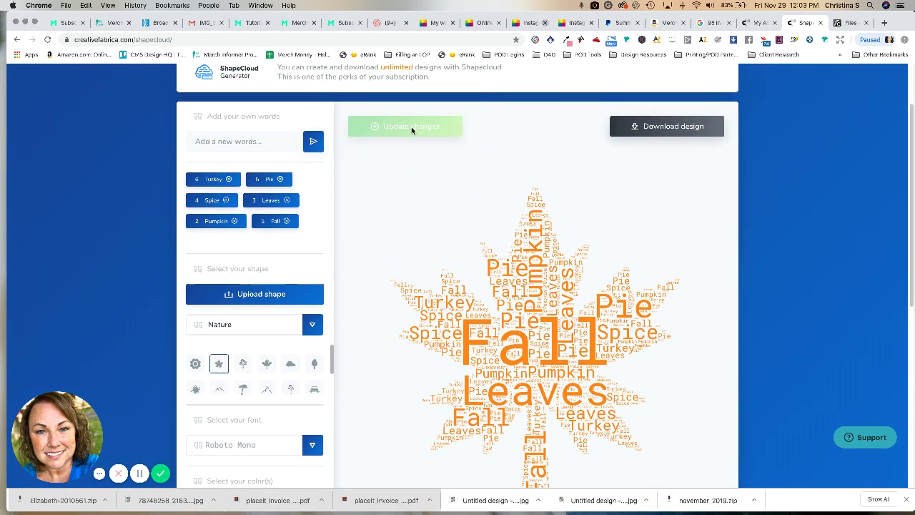
{"action": "left_click", "coordinate": [689, 127]}
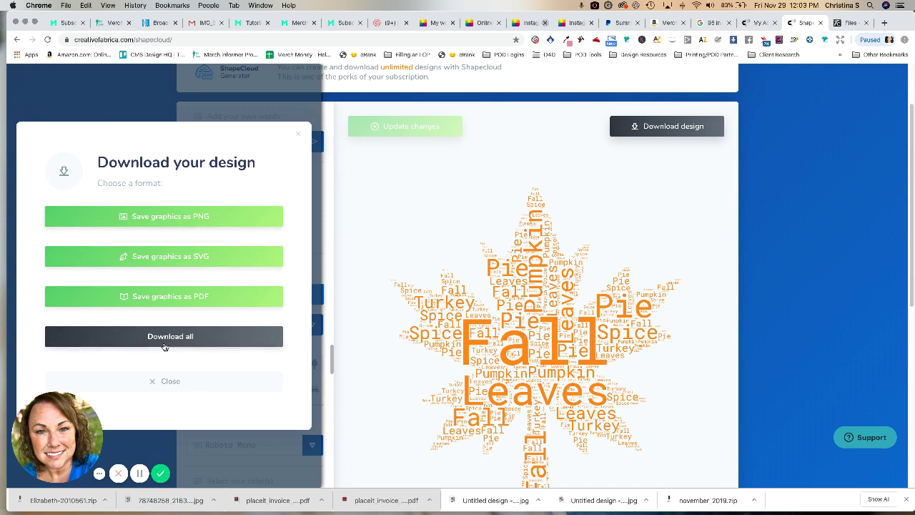
{"action": "left_click", "coordinate": [174, 217]}
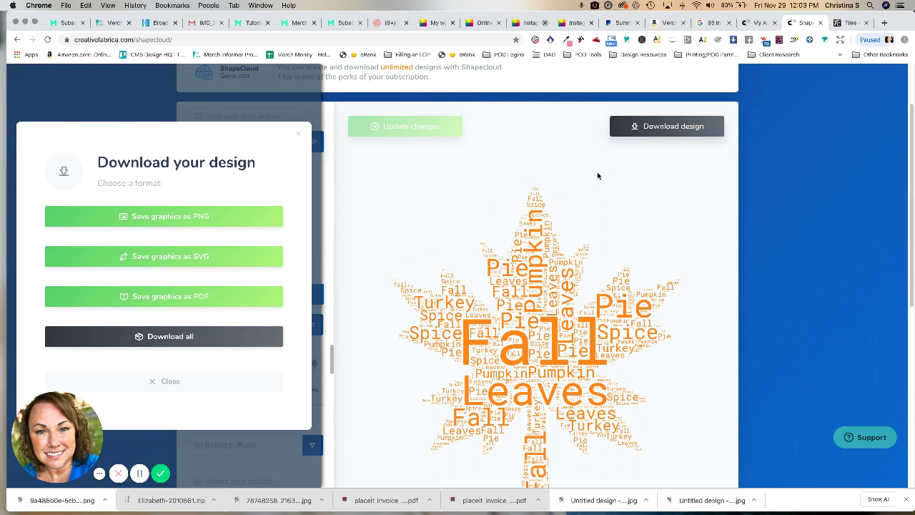
{"action": "scroll", "coordinate": [592, 182], "scroll_direction": "down", "scroll_amount": 3}
{"action": "scroll", "coordinate": [592, 187], "scroll_direction": "up", "scroll_amount": 2}
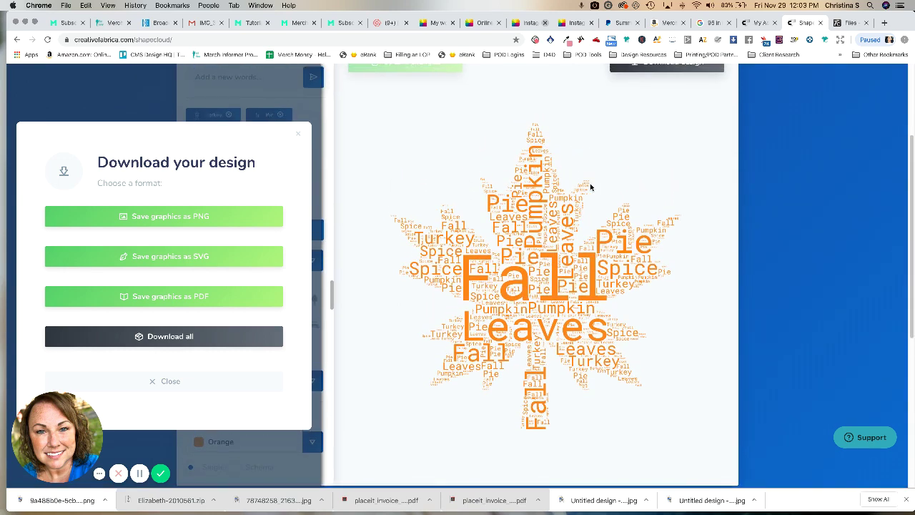
{"action": "scroll", "coordinate": [591, 187], "scroll_direction": "up", "scroll_amount": 4}
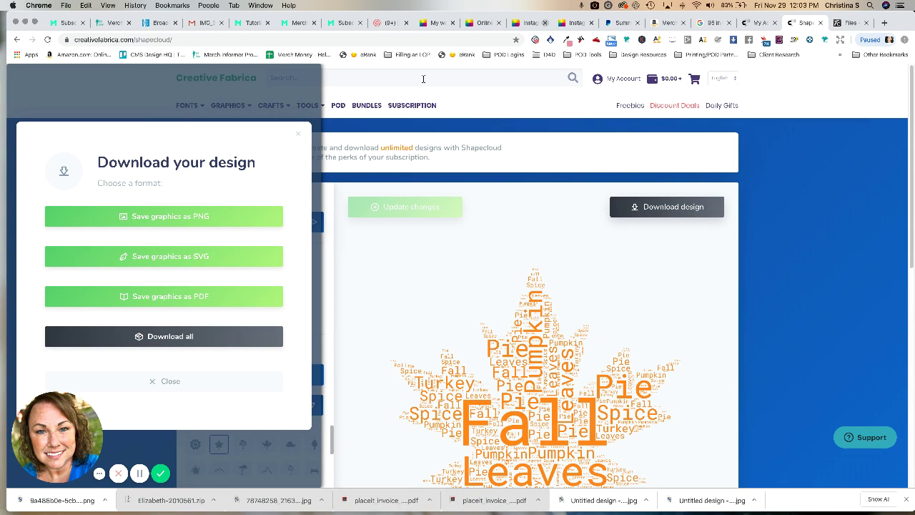
{"action": "left_click", "coordinate": [169, 381]}
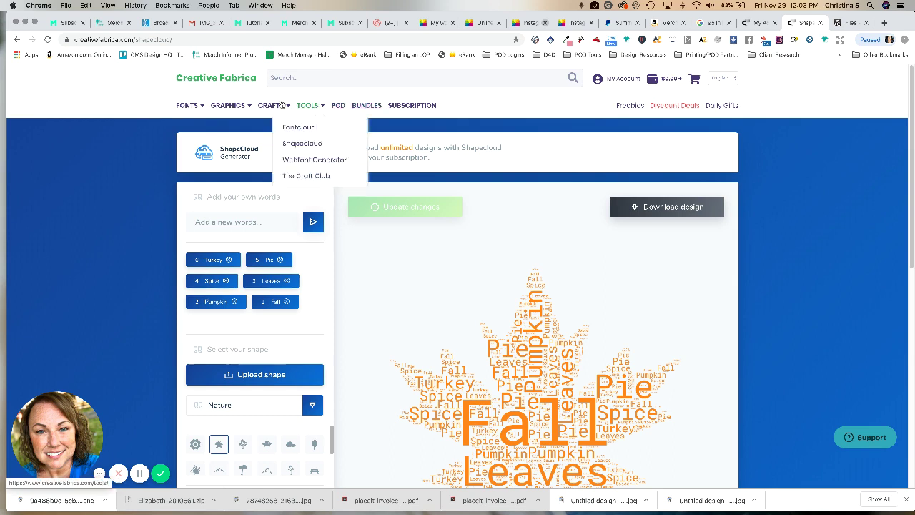
Step: From the Creative Fabrica home page, open the 20 Christmas Elements SVG Bundle among the popular graphics and view its second preview image
{"action": "mouse_move", "coordinate": [281, 106]}
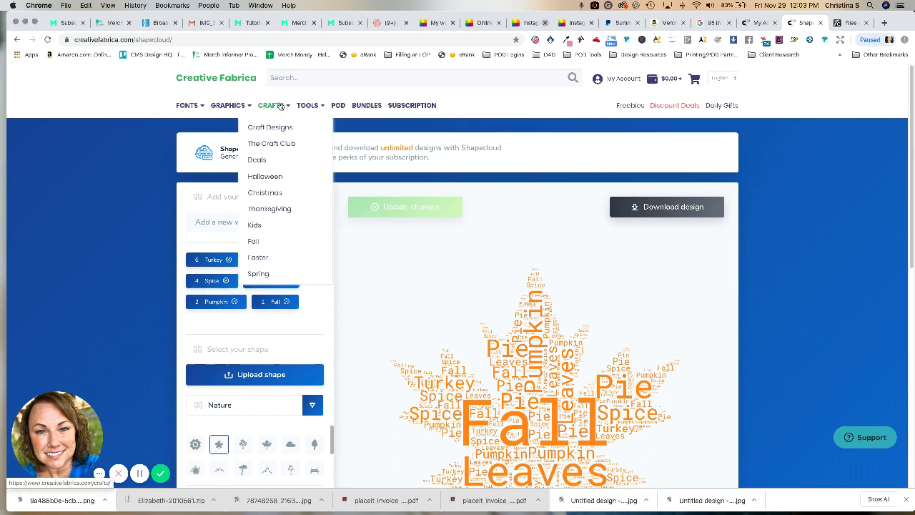
{"action": "left_click", "coordinate": [218, 79]}
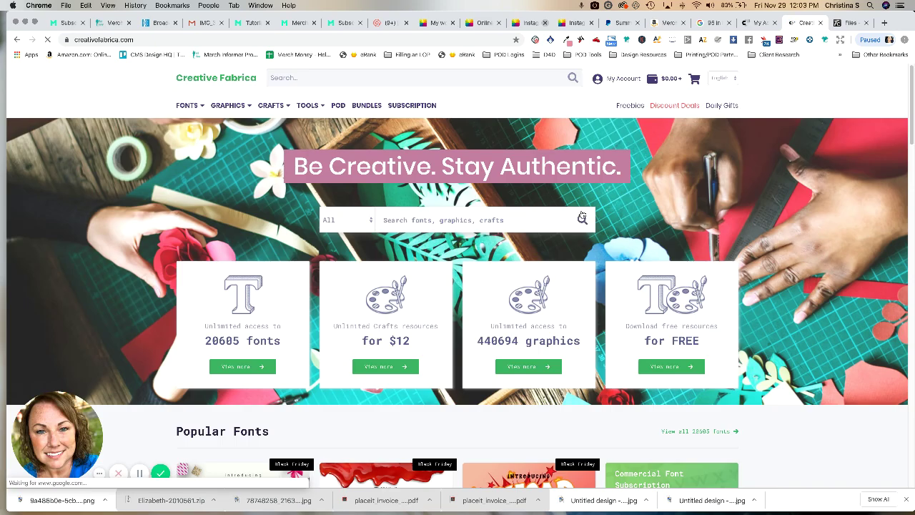
{"action": "scroll", "coordinate": [583, 215], "scroll_direction": "down", "scroll_amount": 10}
{"action": "scroll", "coordinate": [582, 214], "scroll_direction": "down", "scroll_amount": 5}
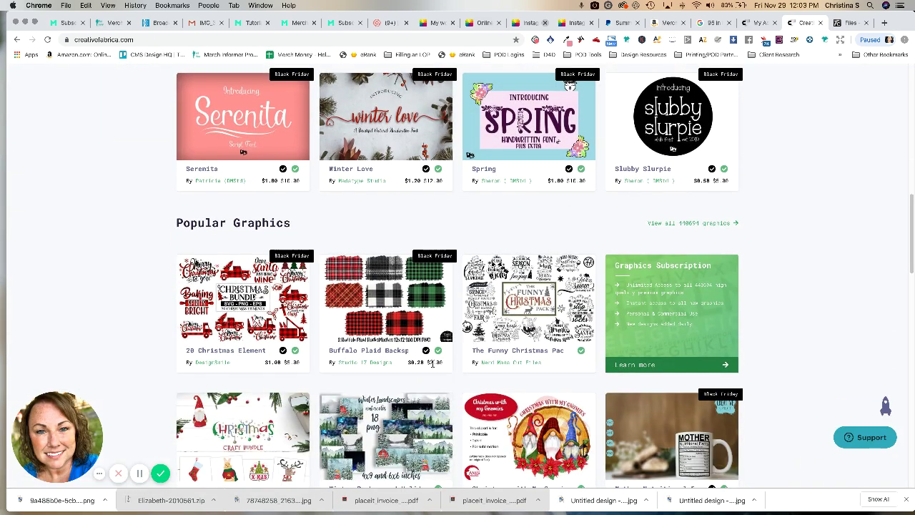
{"action": "scroll", "coordinate": [596, 294], "scroll_direction": "down", "scroll_amount": 2}
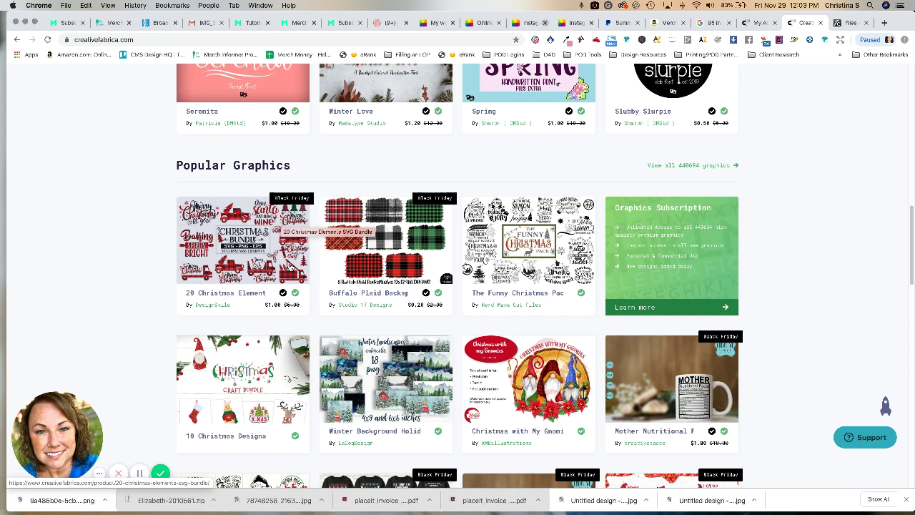
{"action": "left_click", "coordinate": [255, 296]}
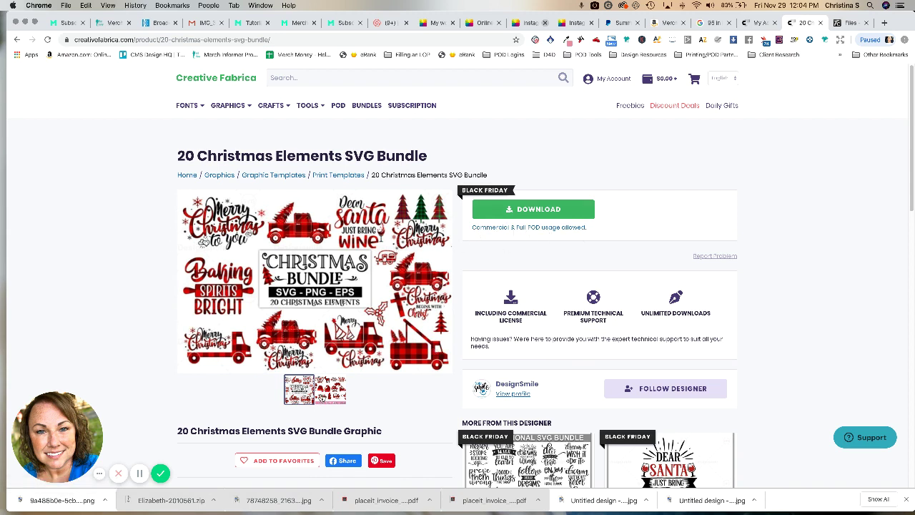
{"action": "left_click", "coordinate": [332, 391]}
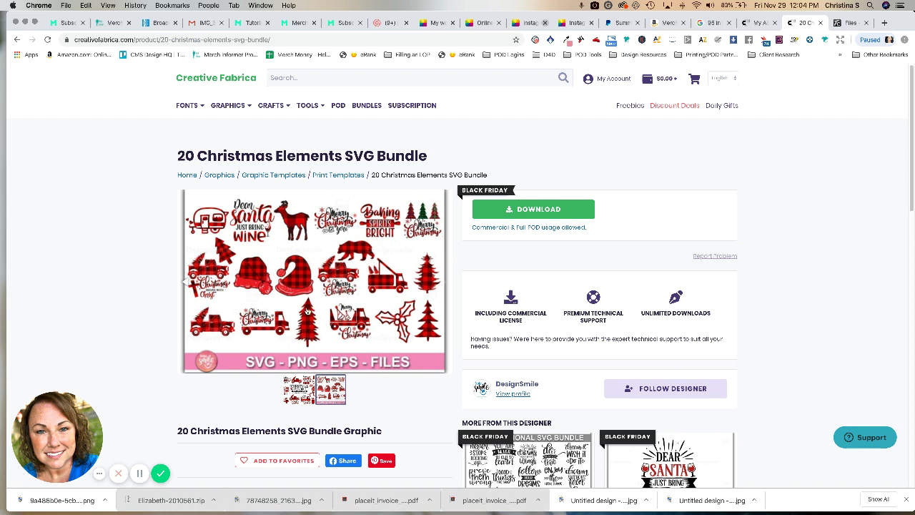
Step: Return to the home page and look through the Popular Graphics and Popular Crafts Designs sections
{"action": "left_click", "coordinate": [208, 80]}
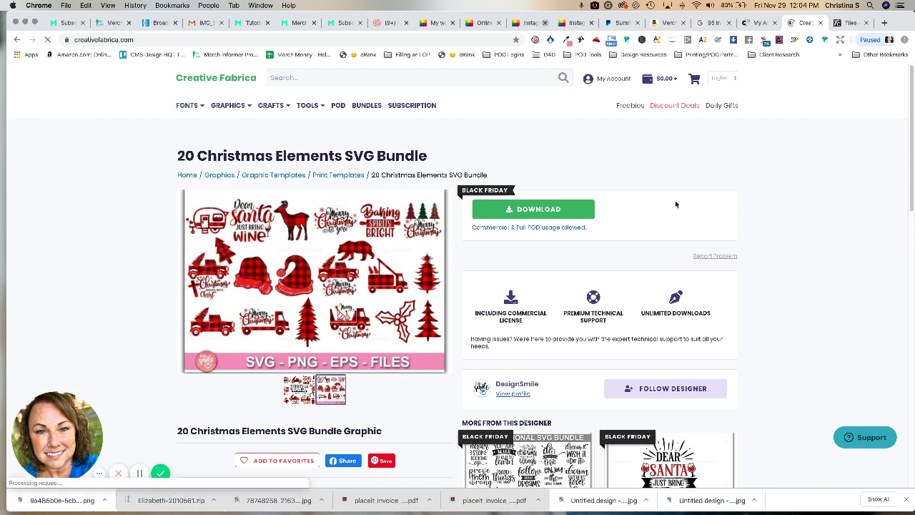
{"action": "scroll", "coordinate": [683, 210], "scroll_direction": "down", "scroll_amount": 15}
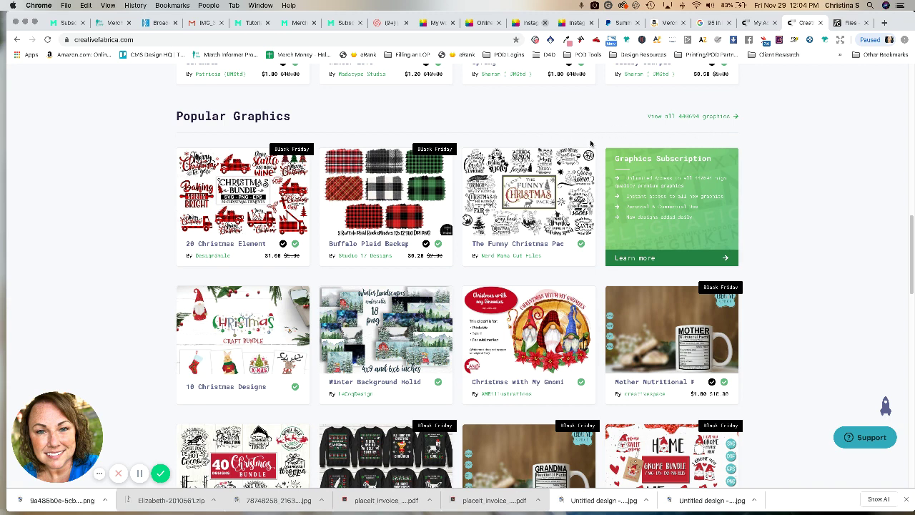
{"action": "scroll", "coordinate": [590, 145], "scroll_direction": "down", "scroll_amount": 5}
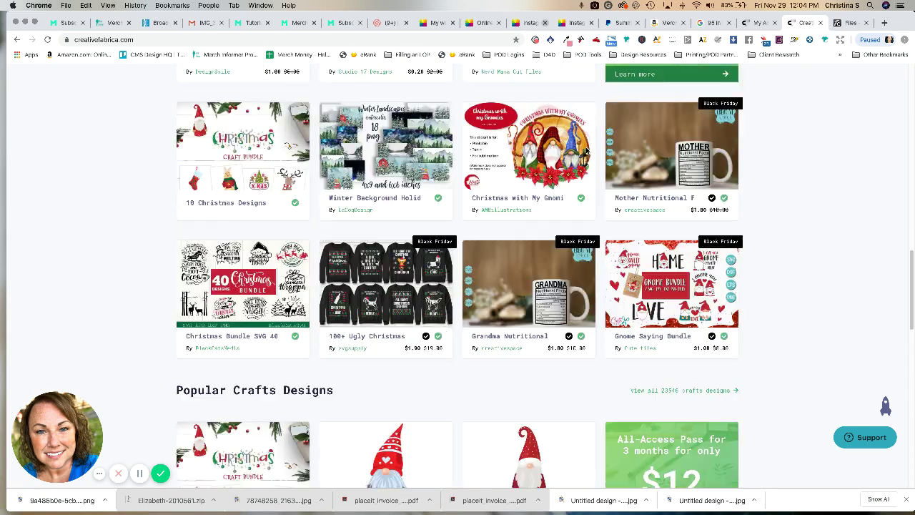
{"action": "scroll", "coordinate": [586, 150], "scroll_direction": "down", "scroll_amount": 6}
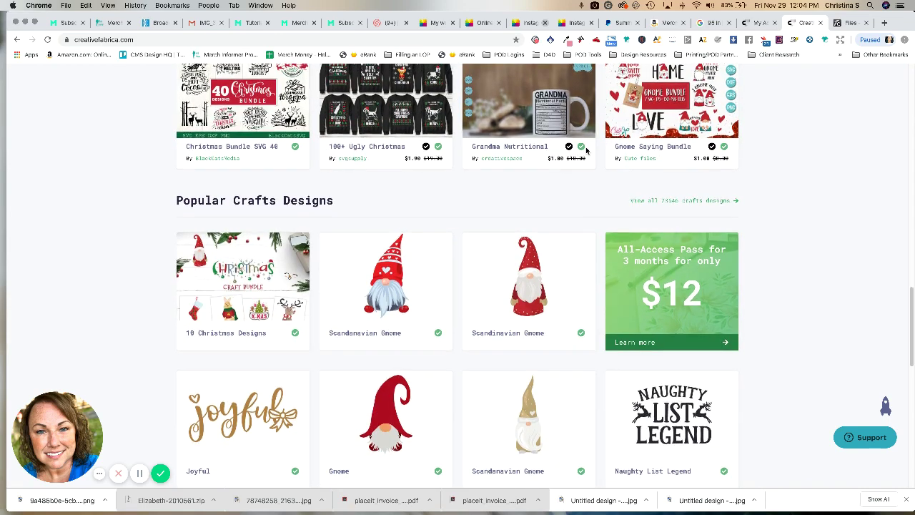
{"action": "scroll", "coordinate": [586, 150], "scroll_direction": "down", "scroll_amount": 5}
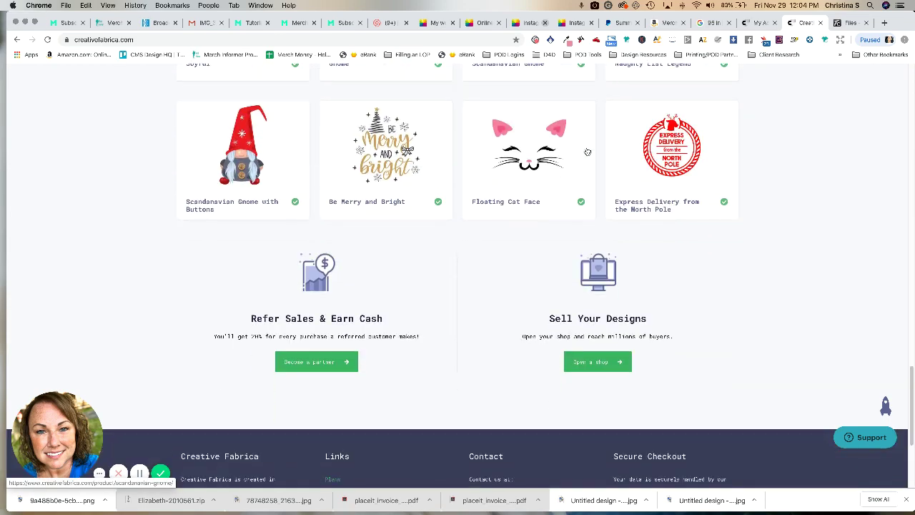
{"action": "scroll", "coordinate": [586, 150], "scroll_direction": "up", "scroll_amount": 20}
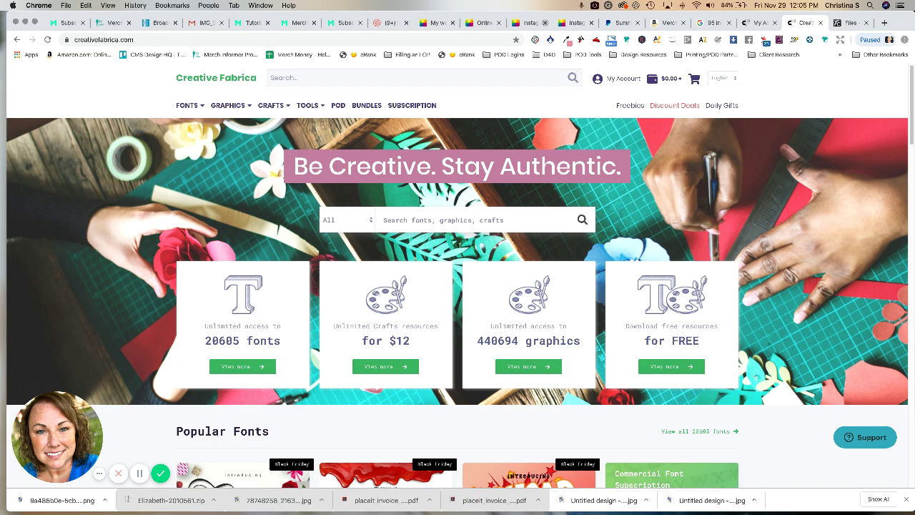
Step: Switch to the incognito window's Black Friday All Access page, reload it and highlight the $13.00 subscription price
{"action": "left_click_drag", "start_coordinate": [914, 193], "coordinate": [641, 114]}
{"action": "double_click", "coordinate": [670, 114]}
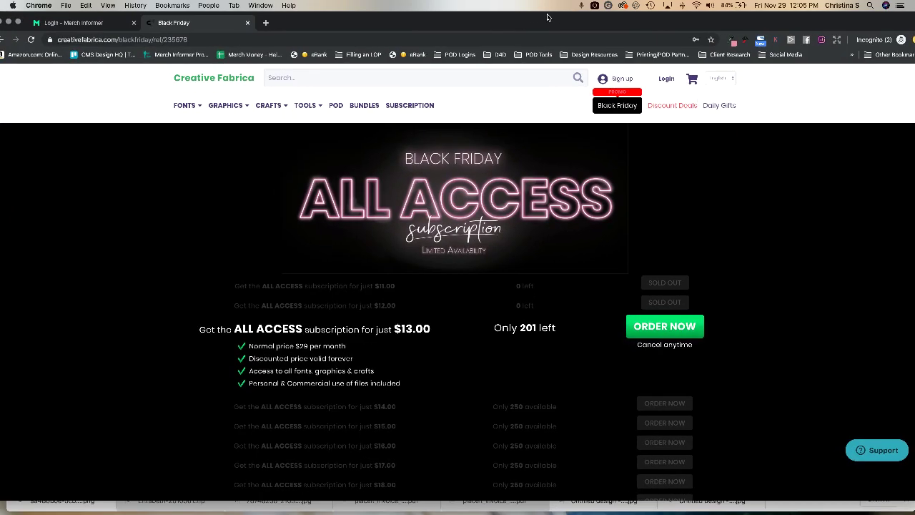
{"action": "left_click", "coordinate": [30, 40]}
{"action": "left_click", "coordinate": [30, 40]}
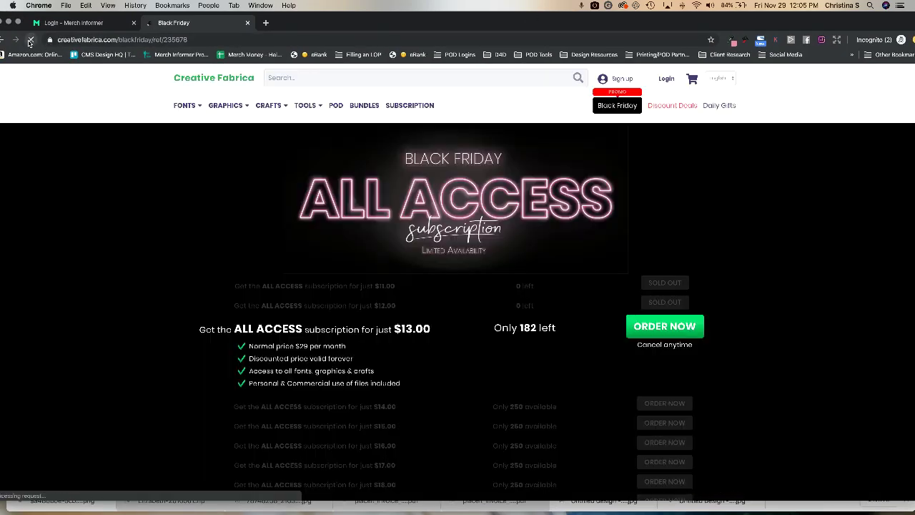
{"action": "double_click", "coordinate": [430, 329]}
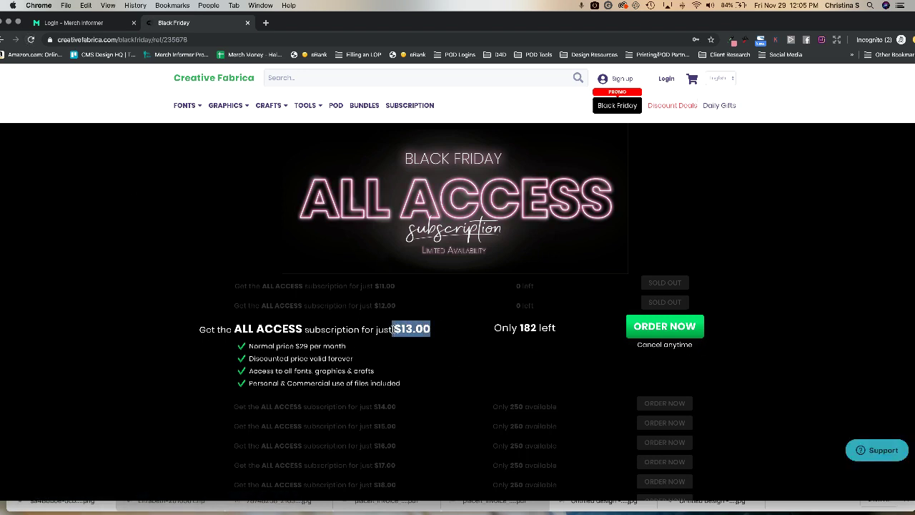
{"action": "mouse_move", "coordinate": [430, 329]}
{"action": "left_mouse_down"}
{"action": "mouse_move", "coordinate": [359, 329]}
{"action": "mouse_move", "coordinate": [432, 332]}
{"action": "left_mouse_up"}
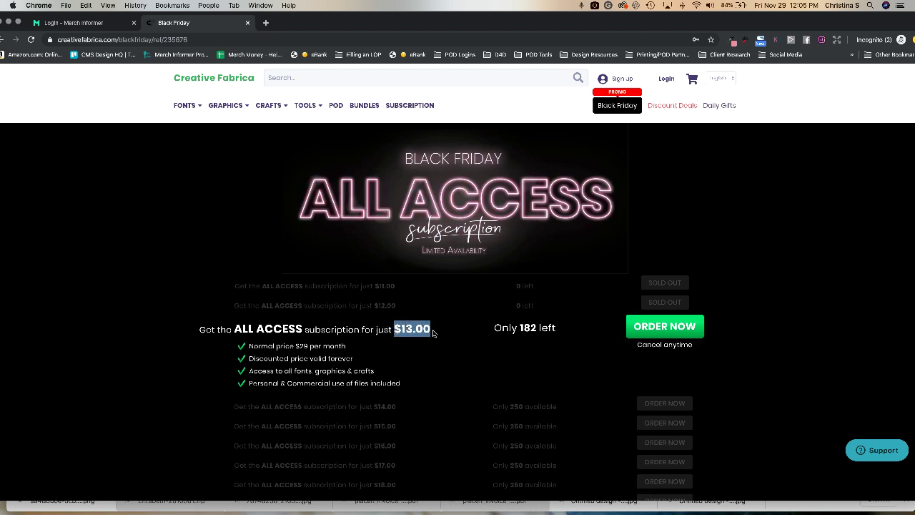